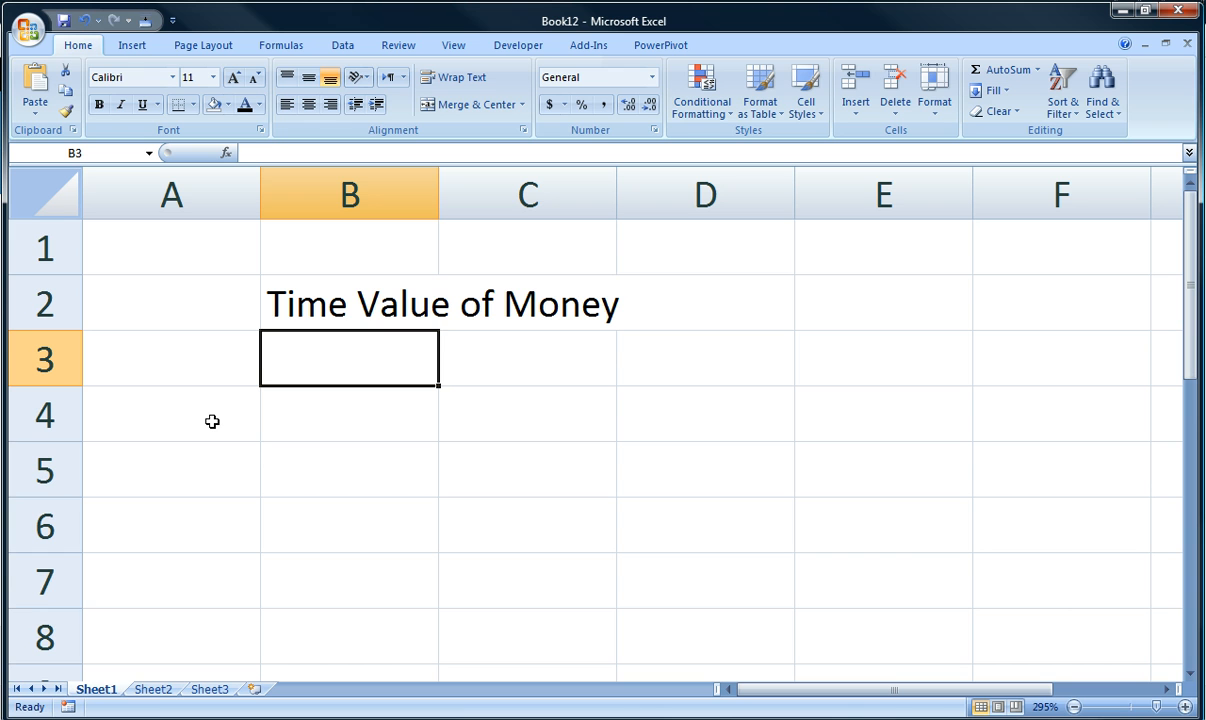
Enter the labels Present Value, Future Value and Payment in cells B4 to B6
{"action": "key", "text": "Down"}
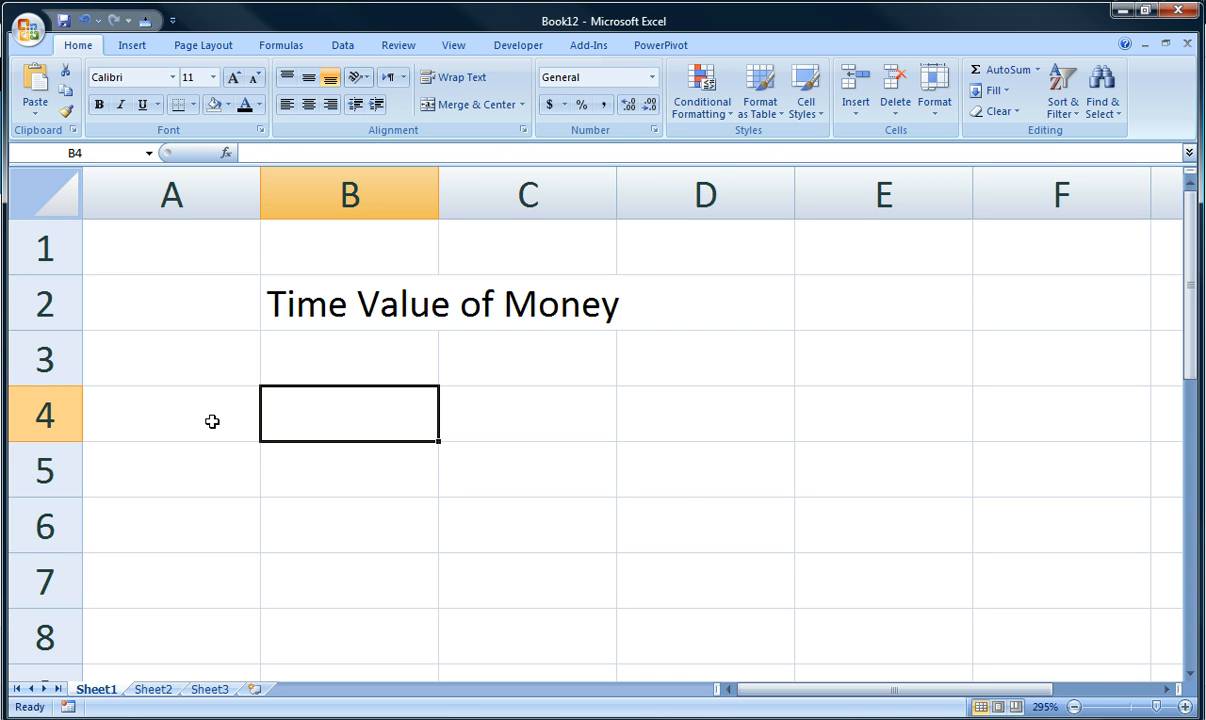
{"action": "type", "text": "Prese"}
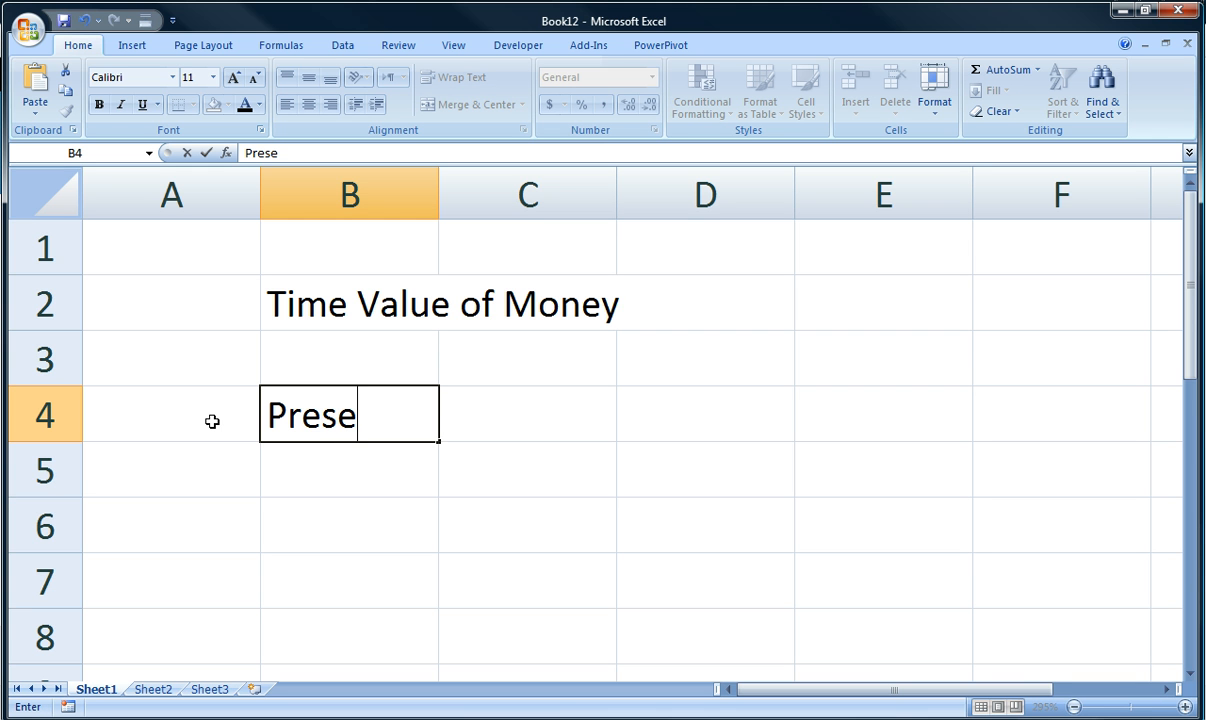
{"action": "type", "text": "nt Value"}
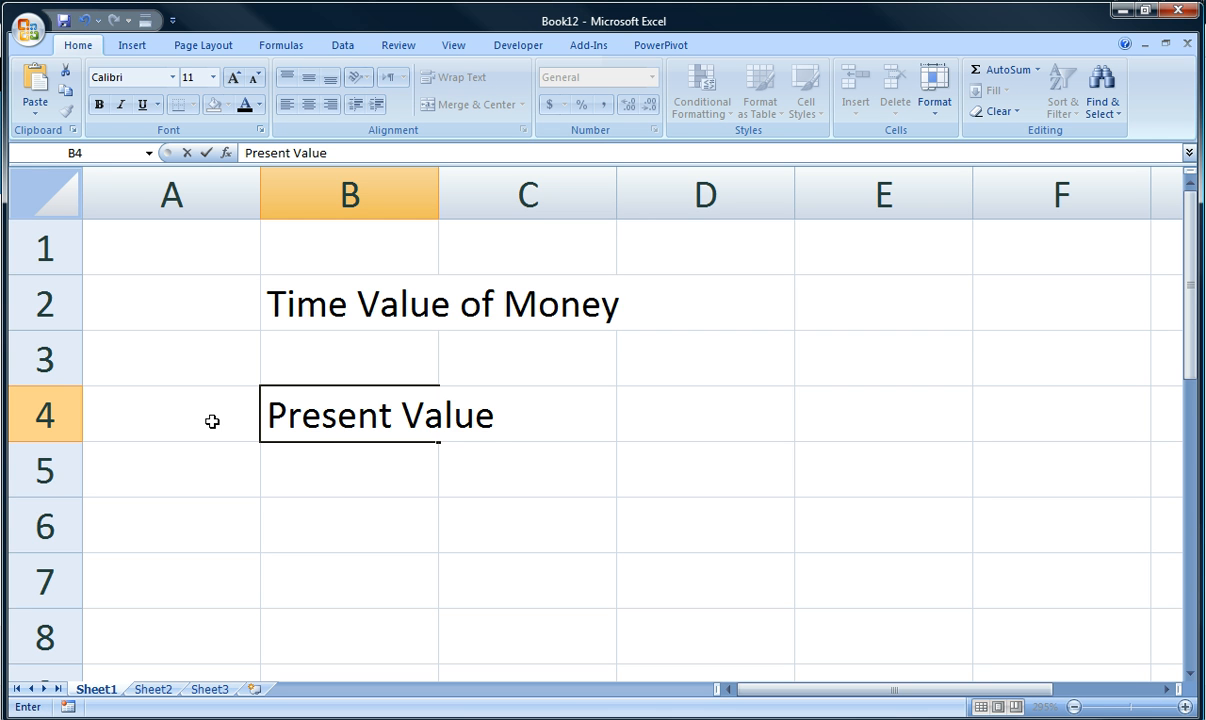
{"action": "key", "text": "Return"}
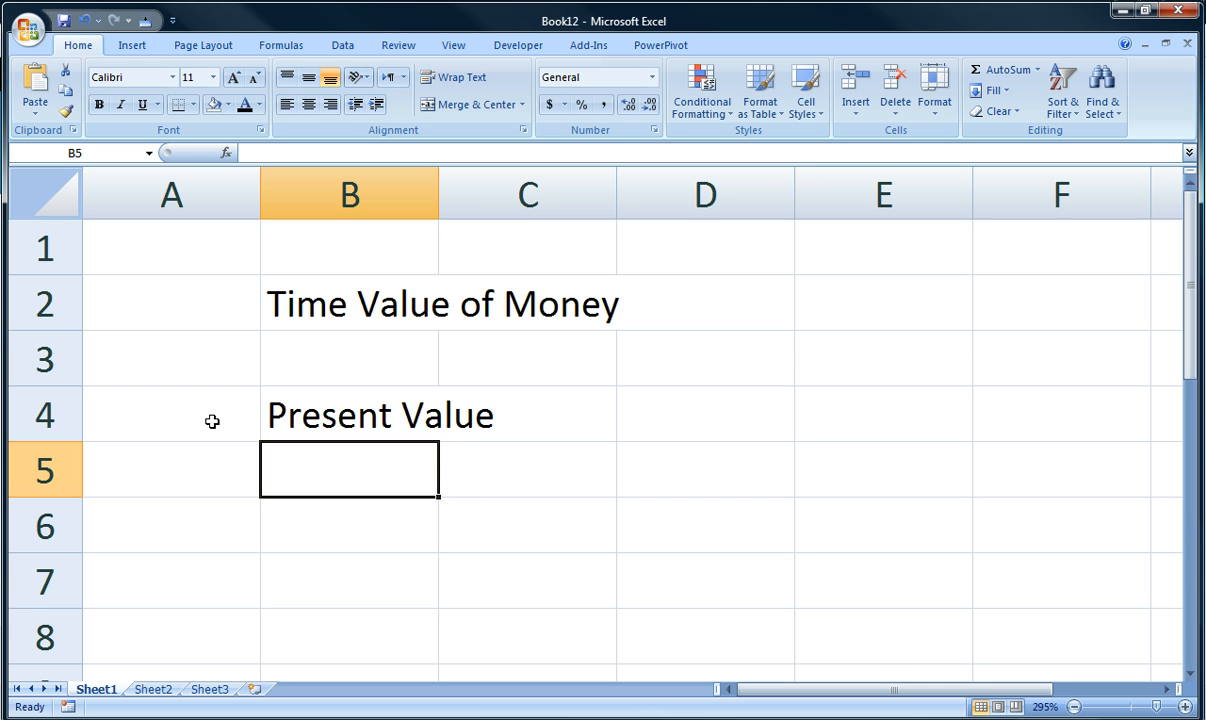
{"action": "type", "text": "Futu"}
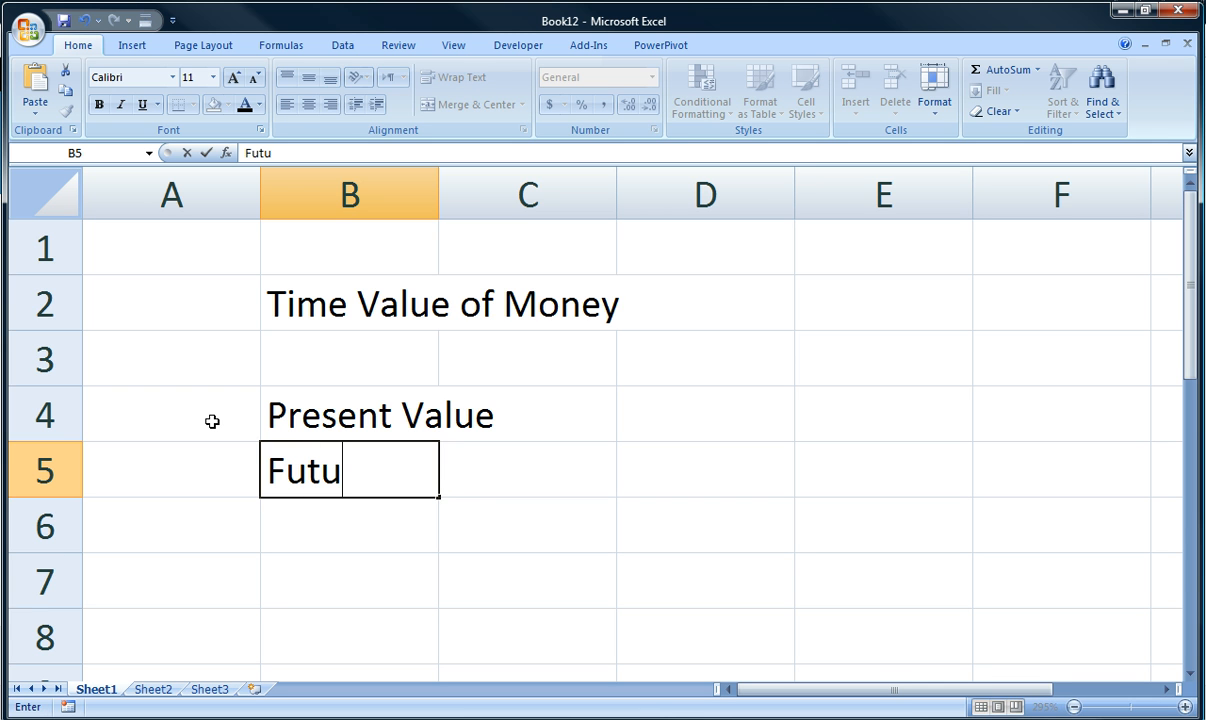
{"action": "type", "text": "re Value"}
{"action": "key", "text": "Return"}
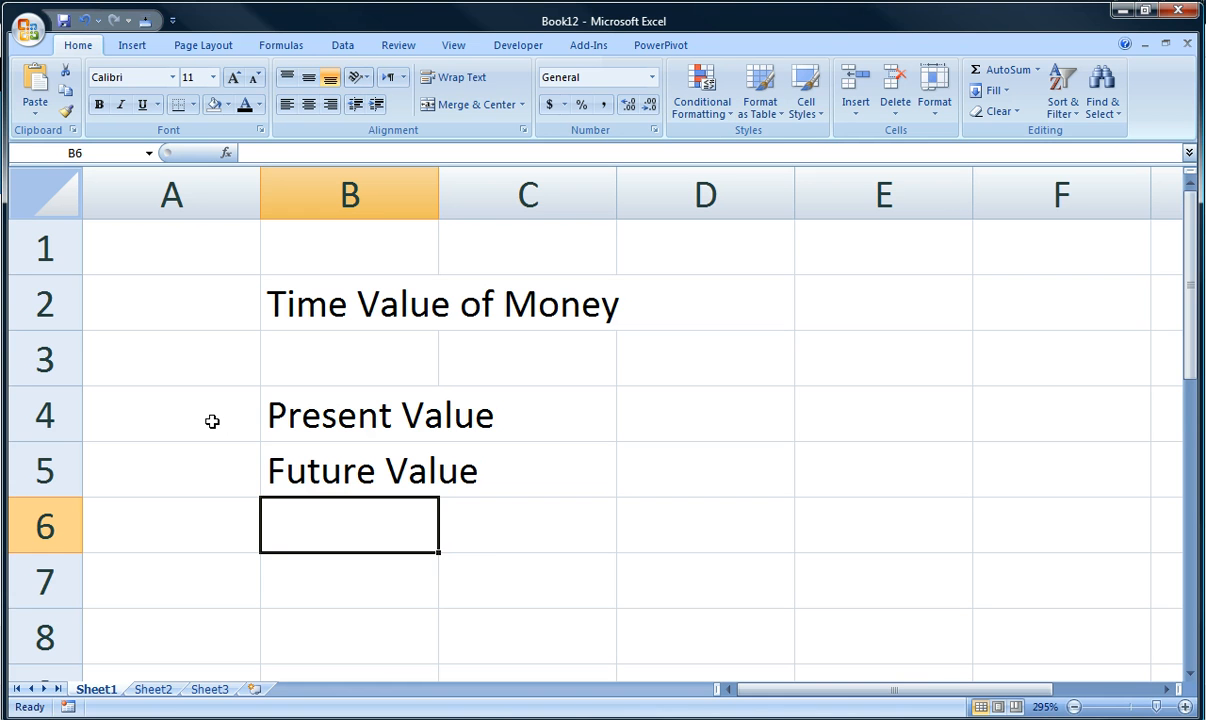
{"action": "type", "text": "Payment"}
{"action": "key", "text": "Return"}
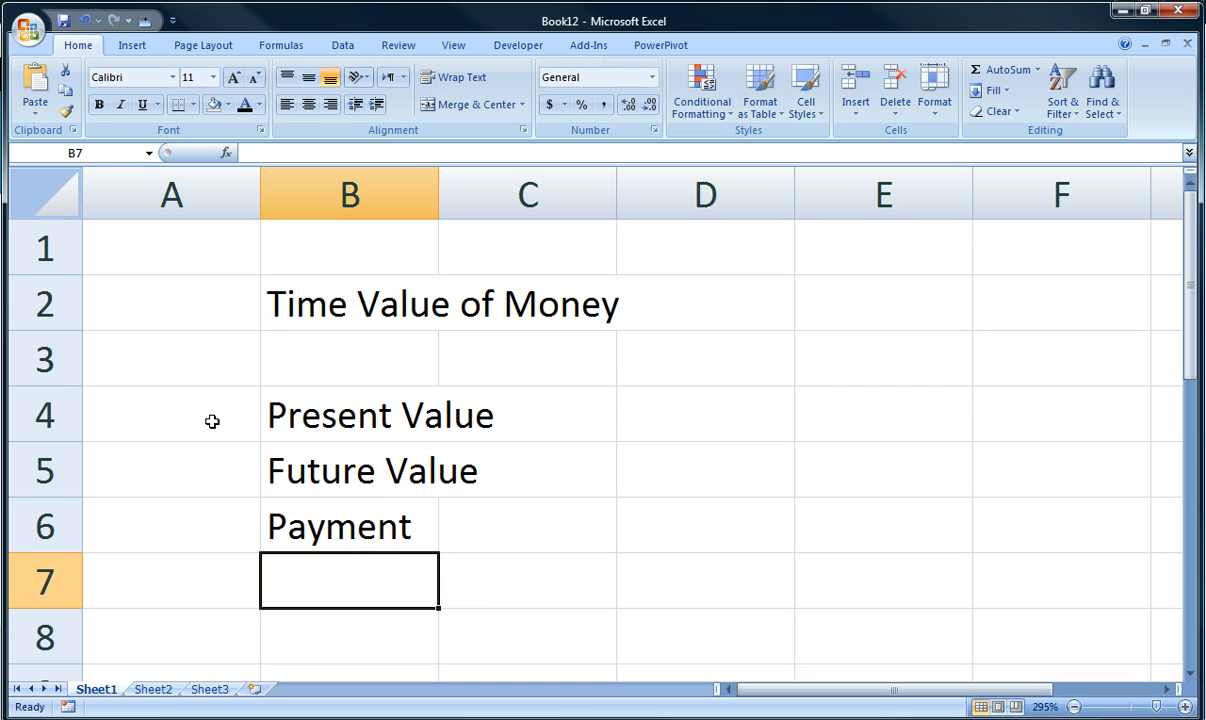
Enter Annuity in cell D6, on the same row as the Payment label
{"action": "key", "text": "Up"}
{"action": "key", "text": "Right"}
{"action": "key", "text": "Right"}
{"action": "type", "text": "Annu"}
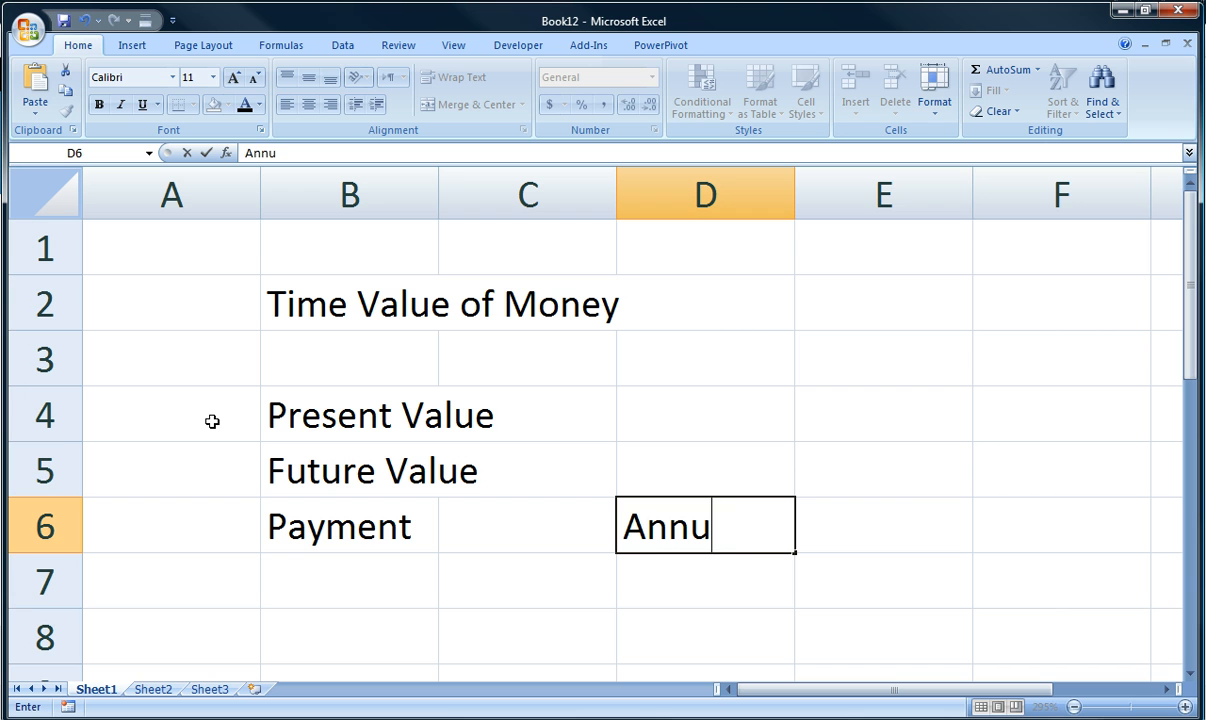
{"action": "type", "text": "itty"}
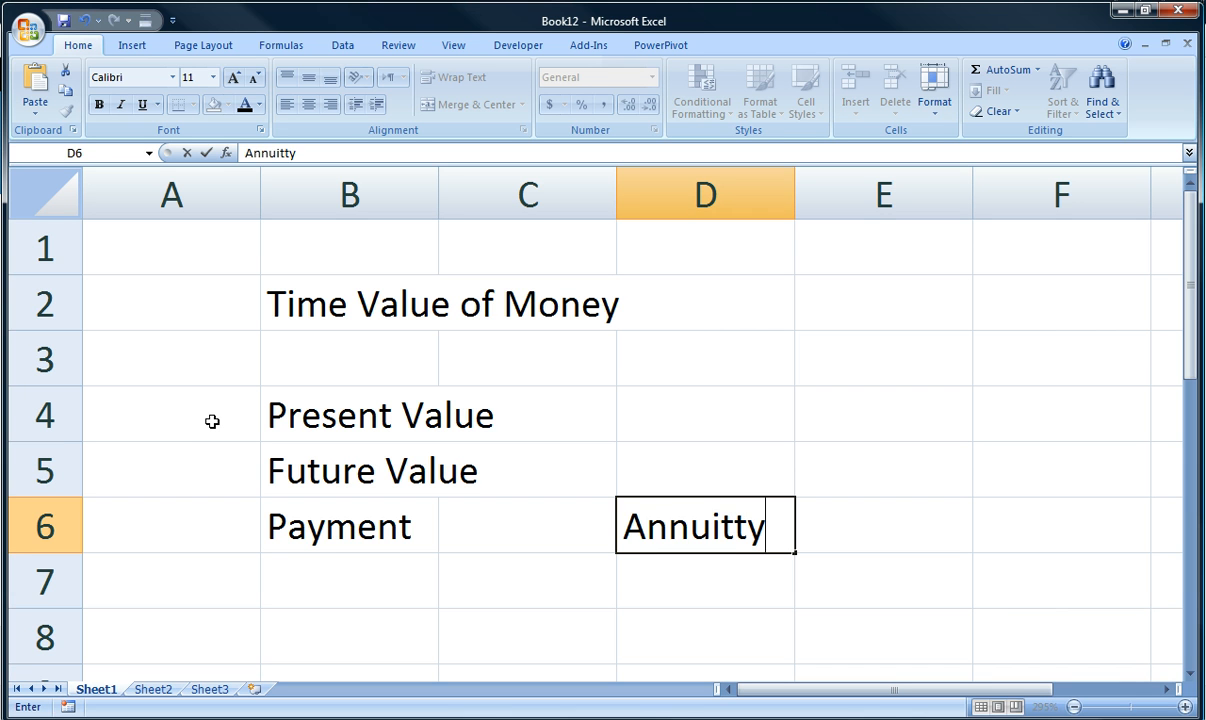
{"action": "key", "text": "ctrl+Return"}
{"action": "key", "text": "Delete"}
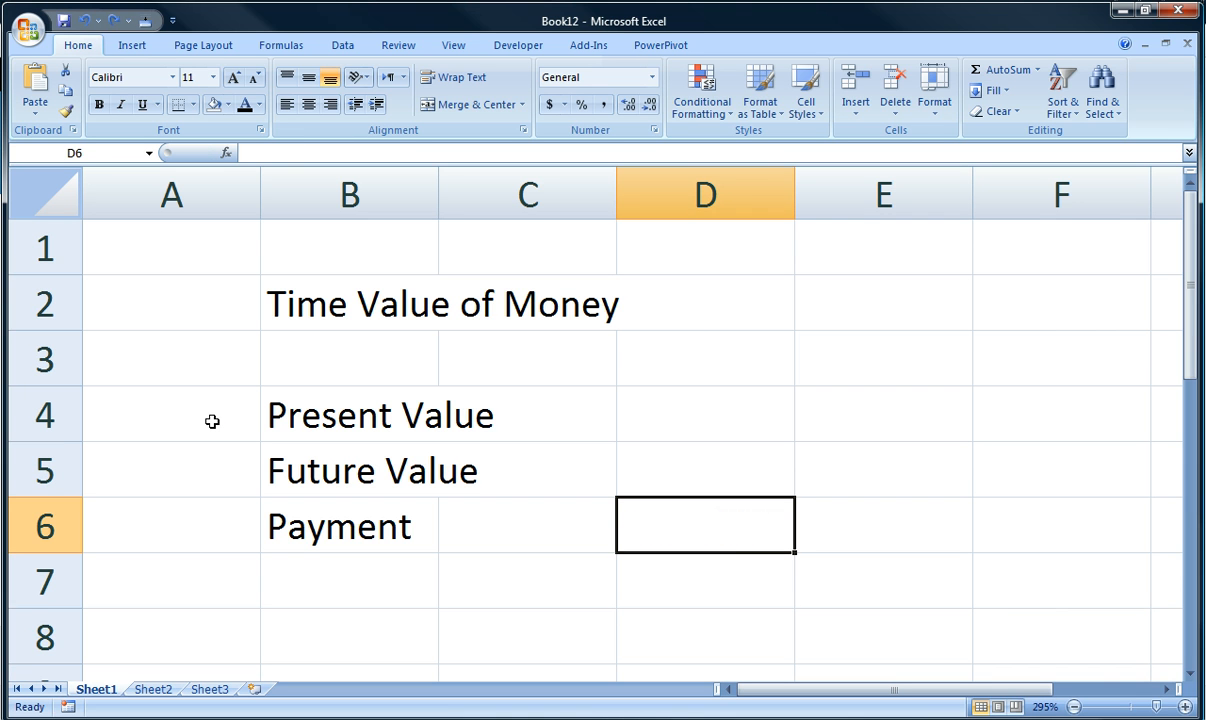
{"action": "type", "text": "Annuity"}
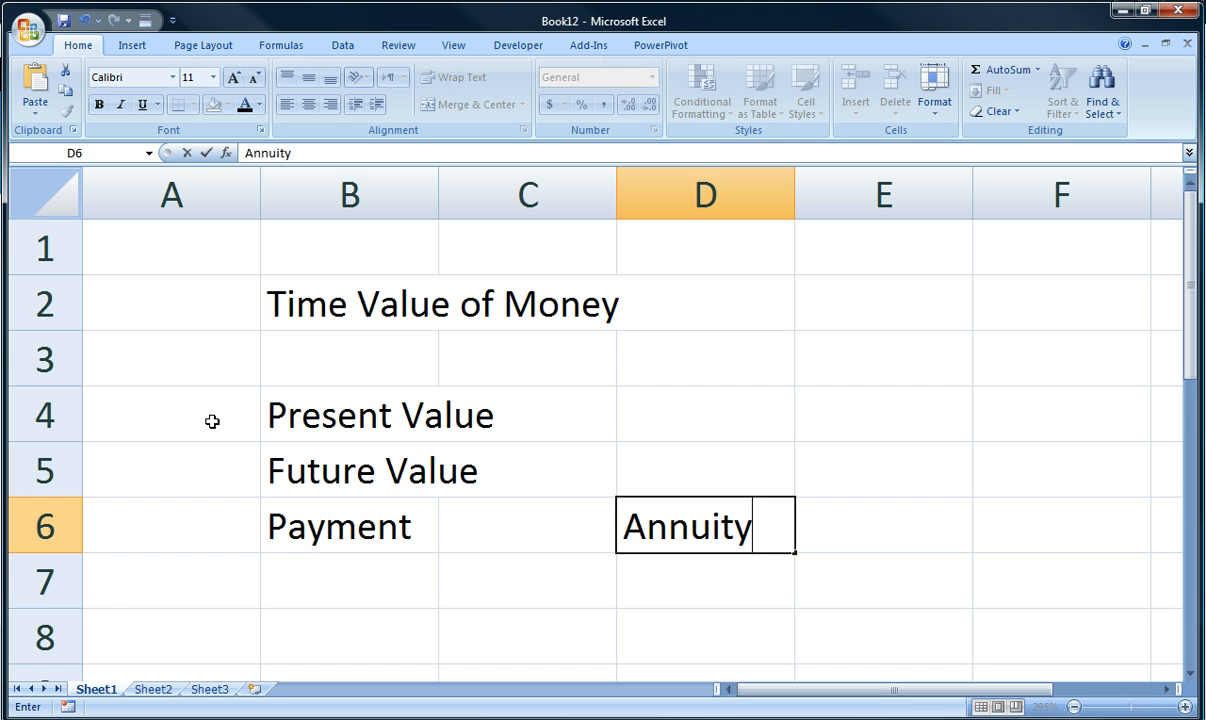
{"action": "key", "text": "Return"}
Enter the label Rate in cell B7 and Interest in cell D7
{"action": "key", "text": "Left"}
{"action": "key", "text": "Left"}
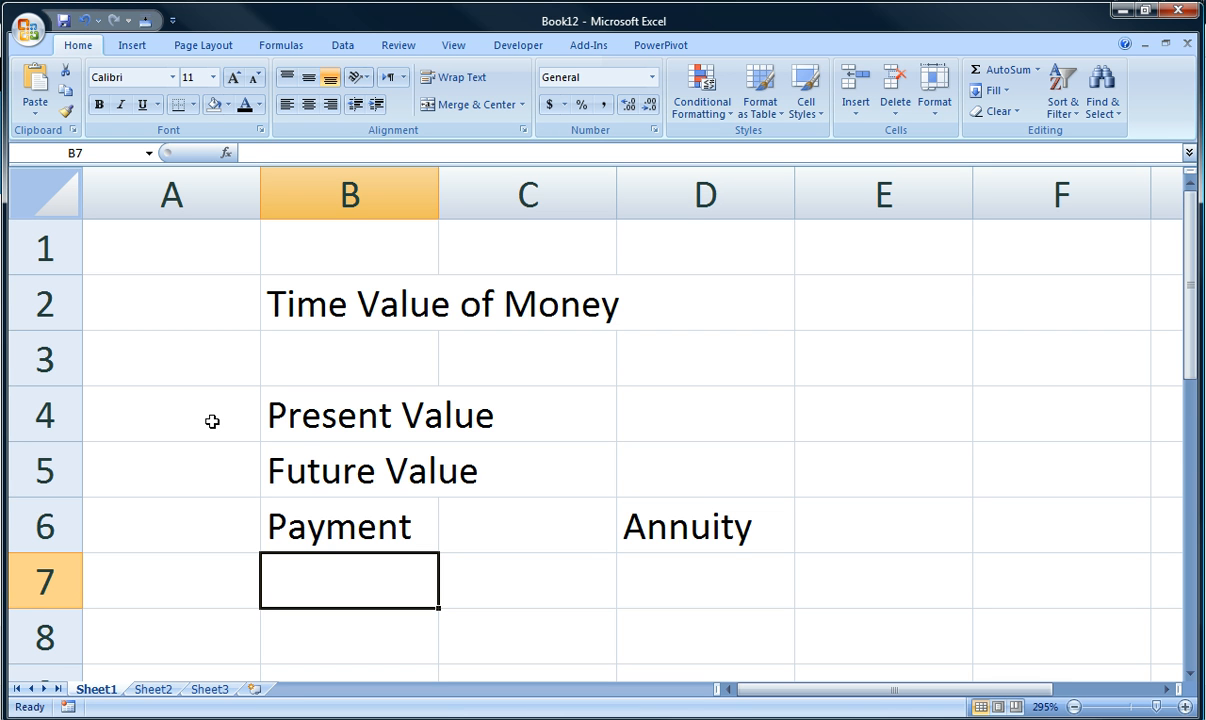
{"action": "type", "text": "Rate"}
{"action": "key", "text": "Tab"}
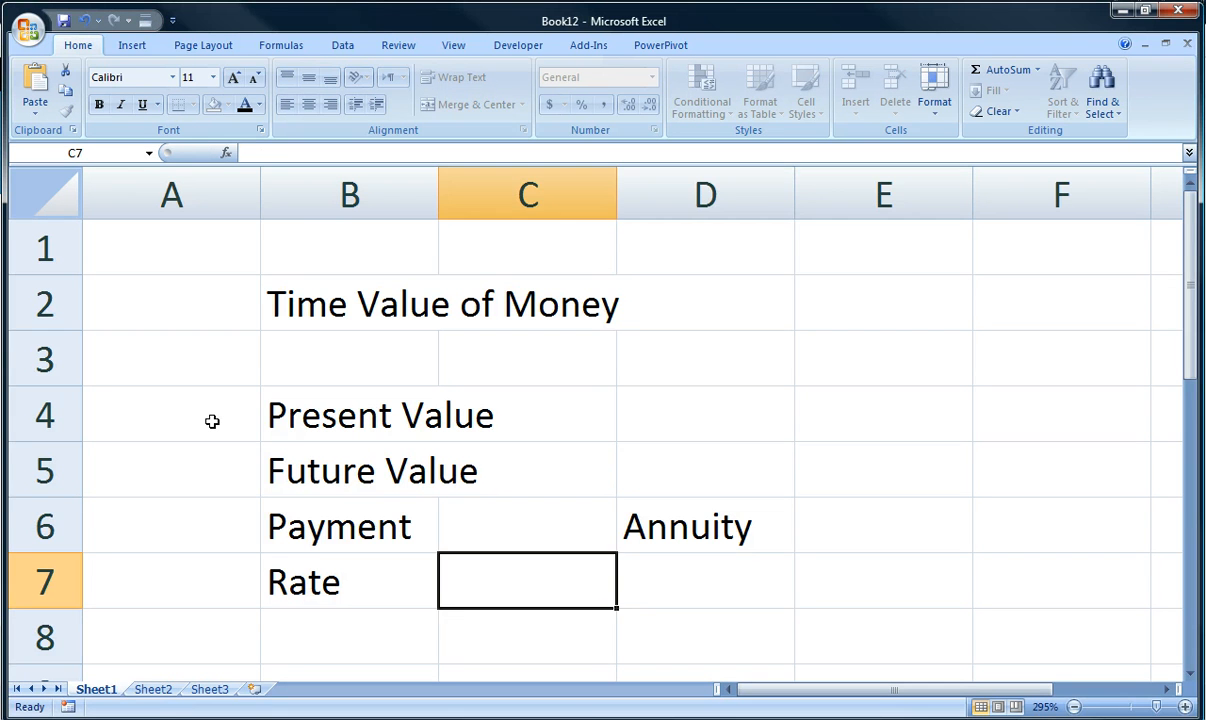
{"action": "key", "text": "Tab"}
{"action": "type", "text": "Intere"}
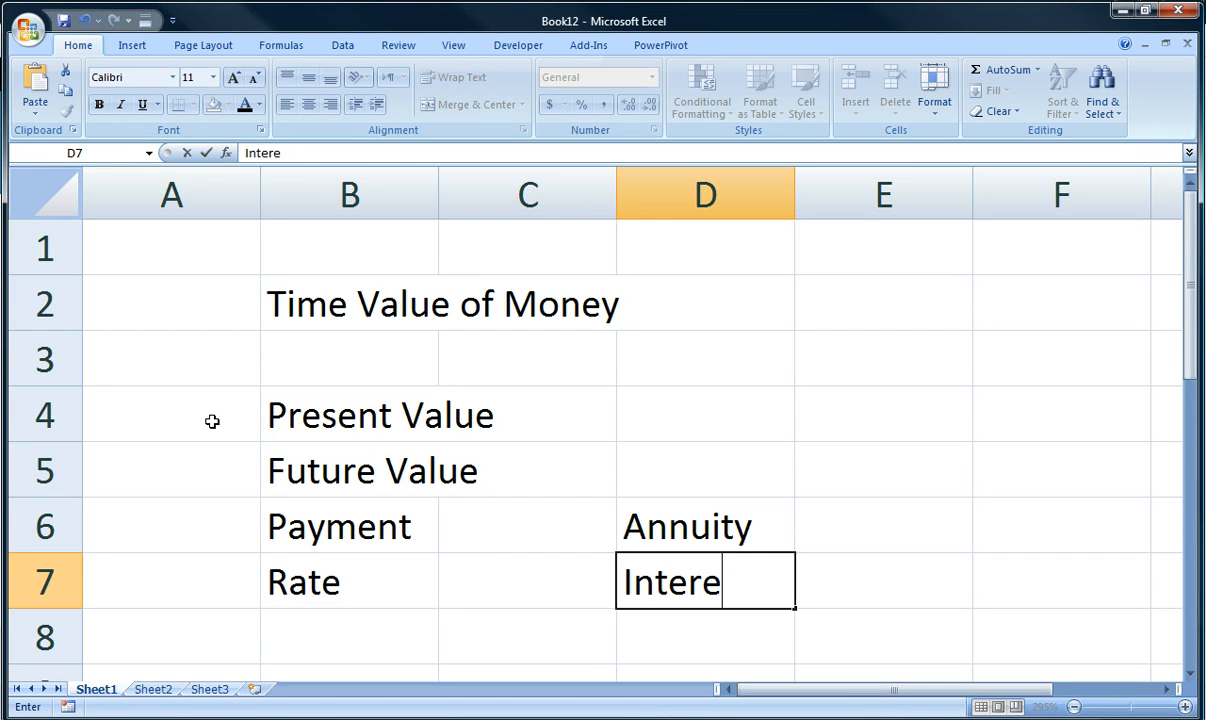
{"action": "type", "text": "st"}
{"action": "key", "text": "Return"}
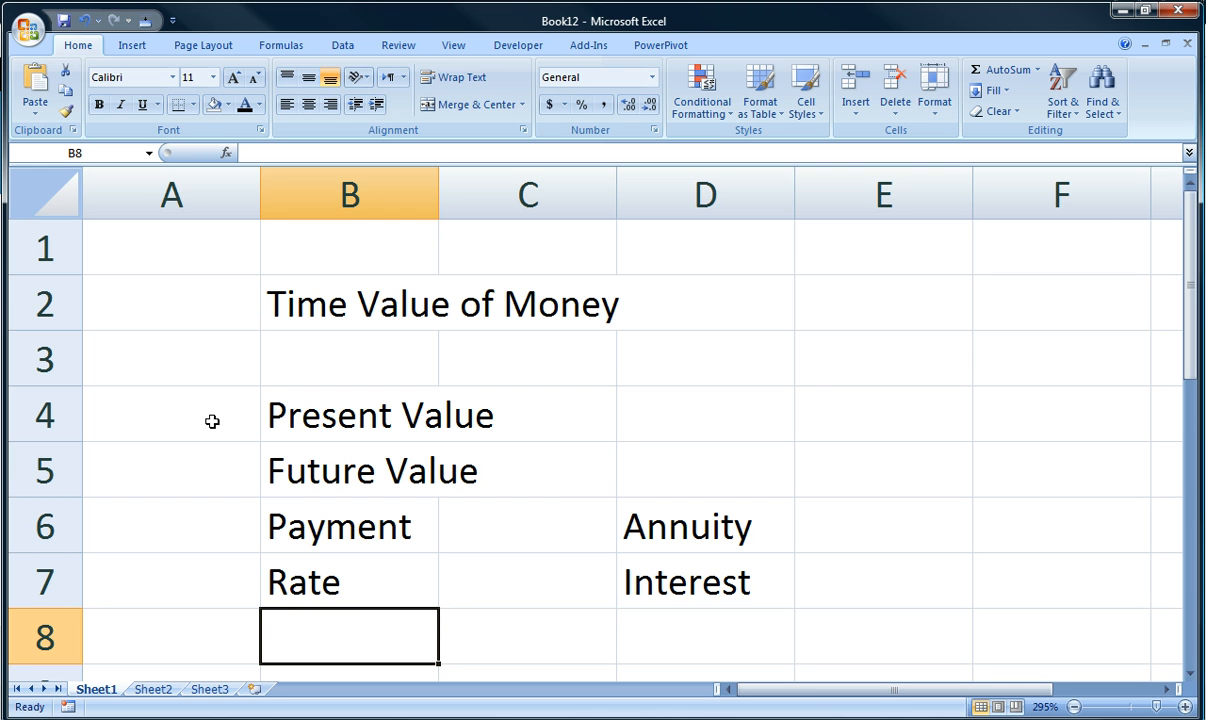
Enter the labels No of Periods in cell B8 and Period in cell B9
{"action": "type", "text": "No fo"}
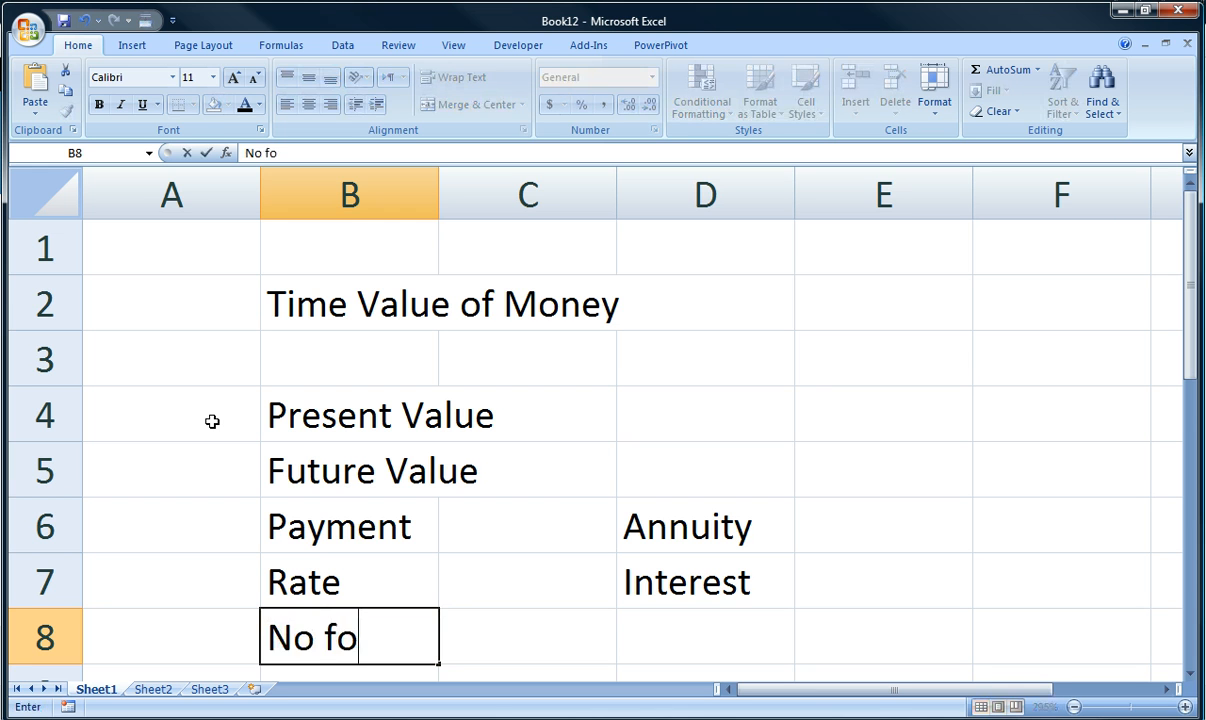
{"action": "key", "text": "BackSpace"}
{"action": "key", "text": "BackSpace"}
{"action": "type", "text": "of Periods"}
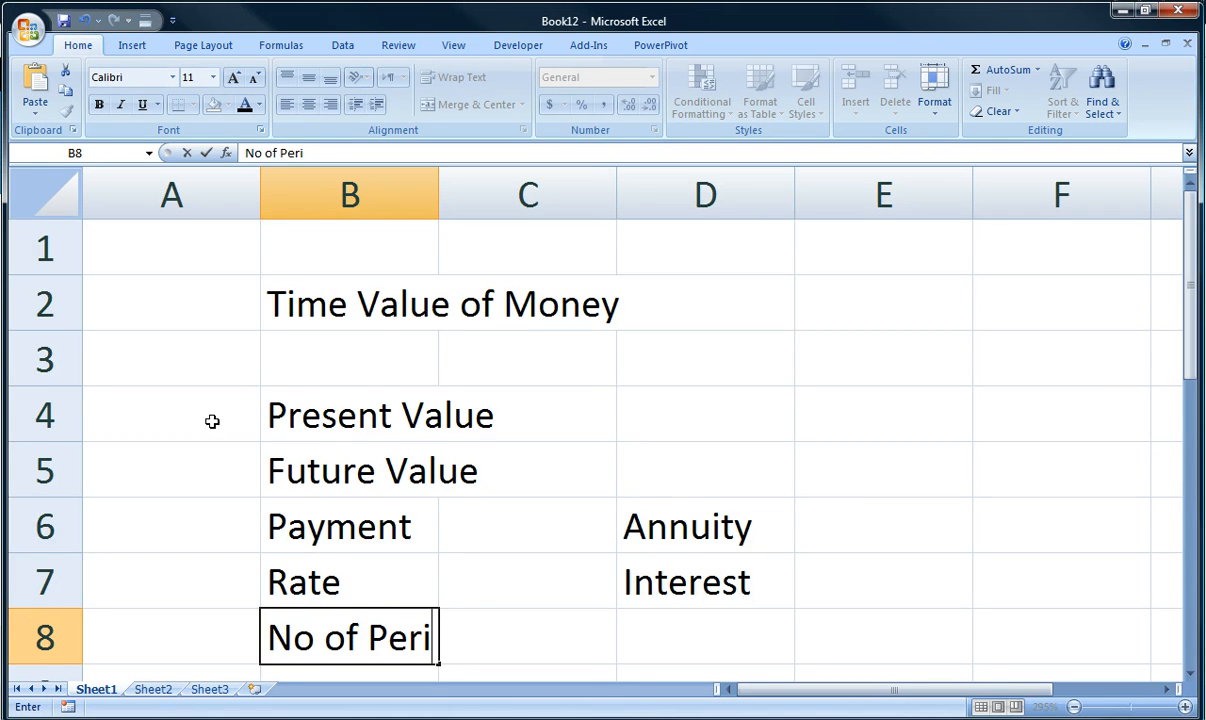
{"action": "key", "text": "Return"}
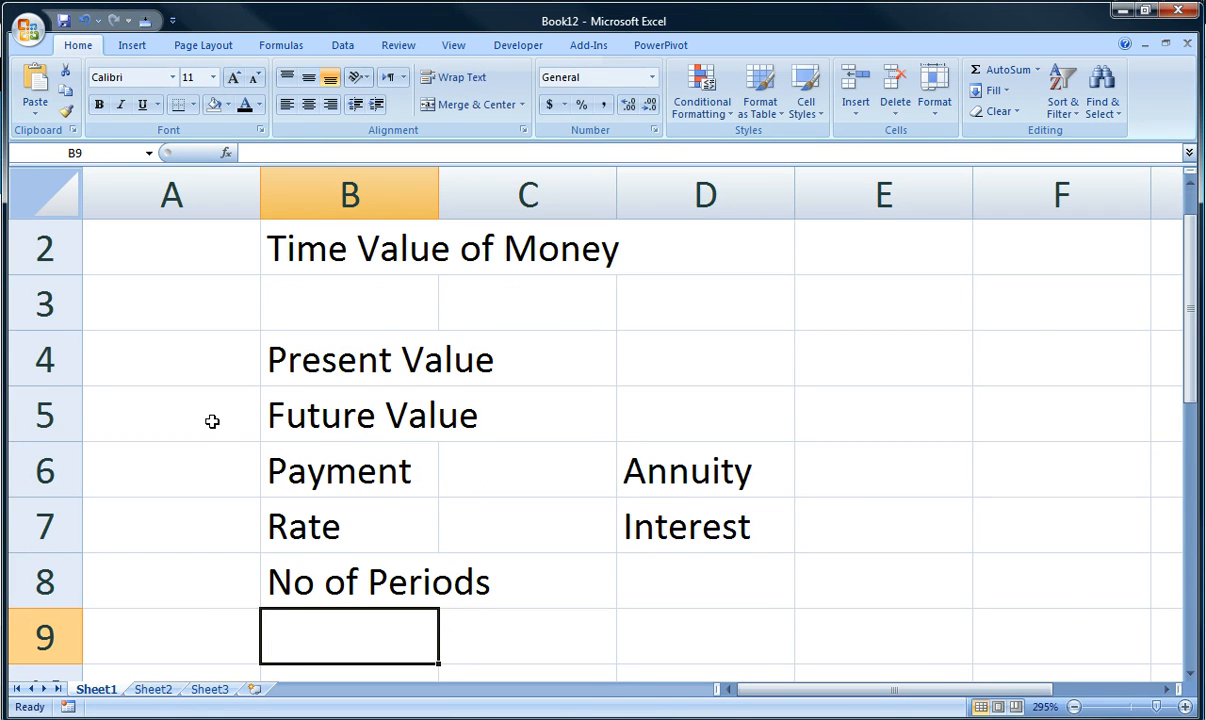
{"action": "type", "text": "Periods"}
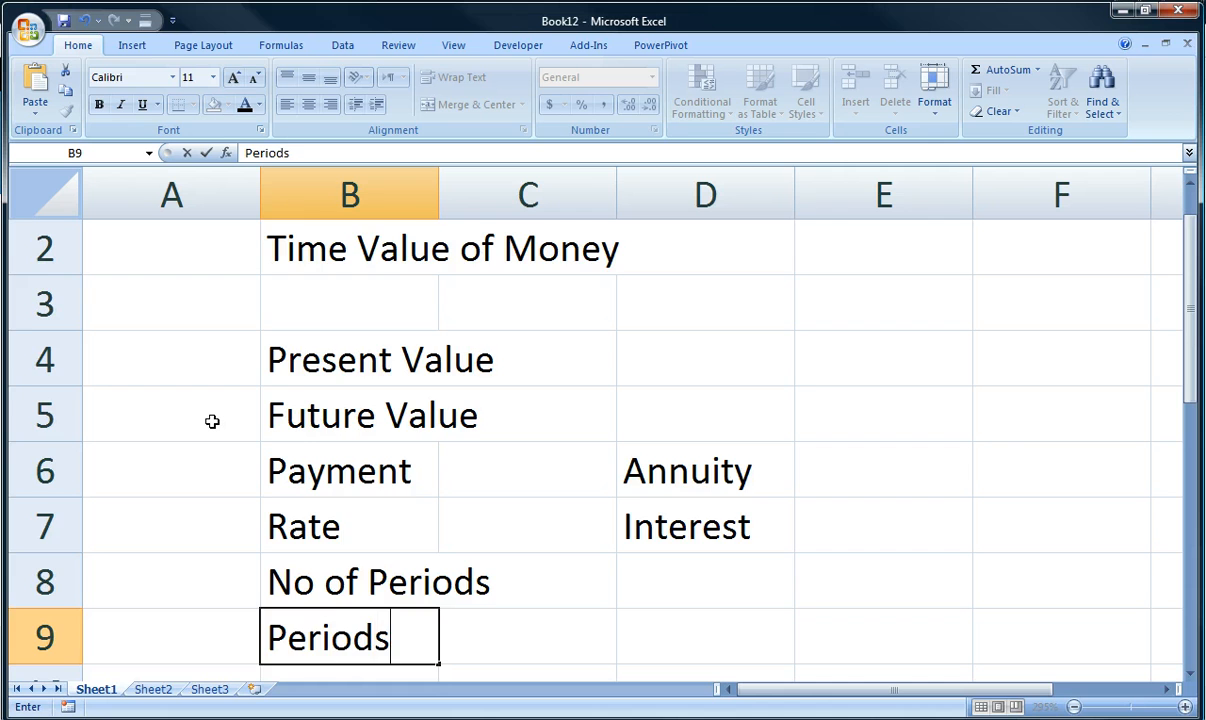
{"action": "key", "text": "BackSpace"}
{"action": "key", "text": "Return"}
{"action": "key", "text": "Up"}
{"action": "key", "text": "Up"}
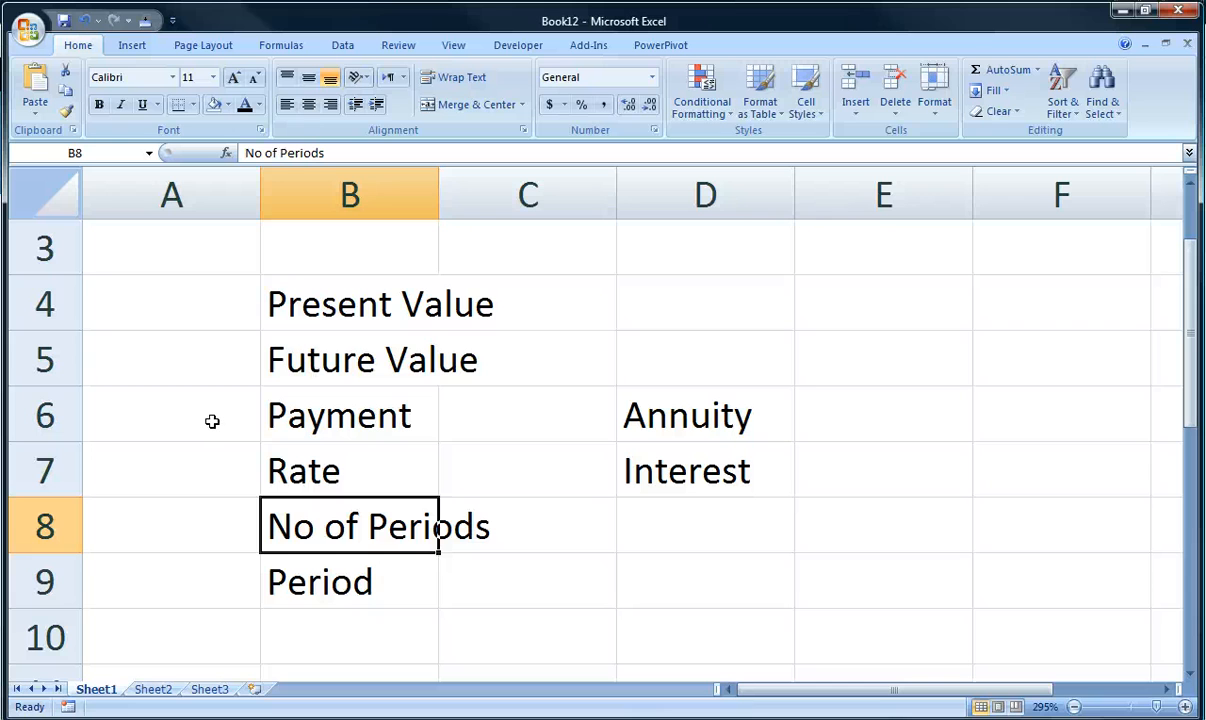
{"action": "key", "text": "Down"}
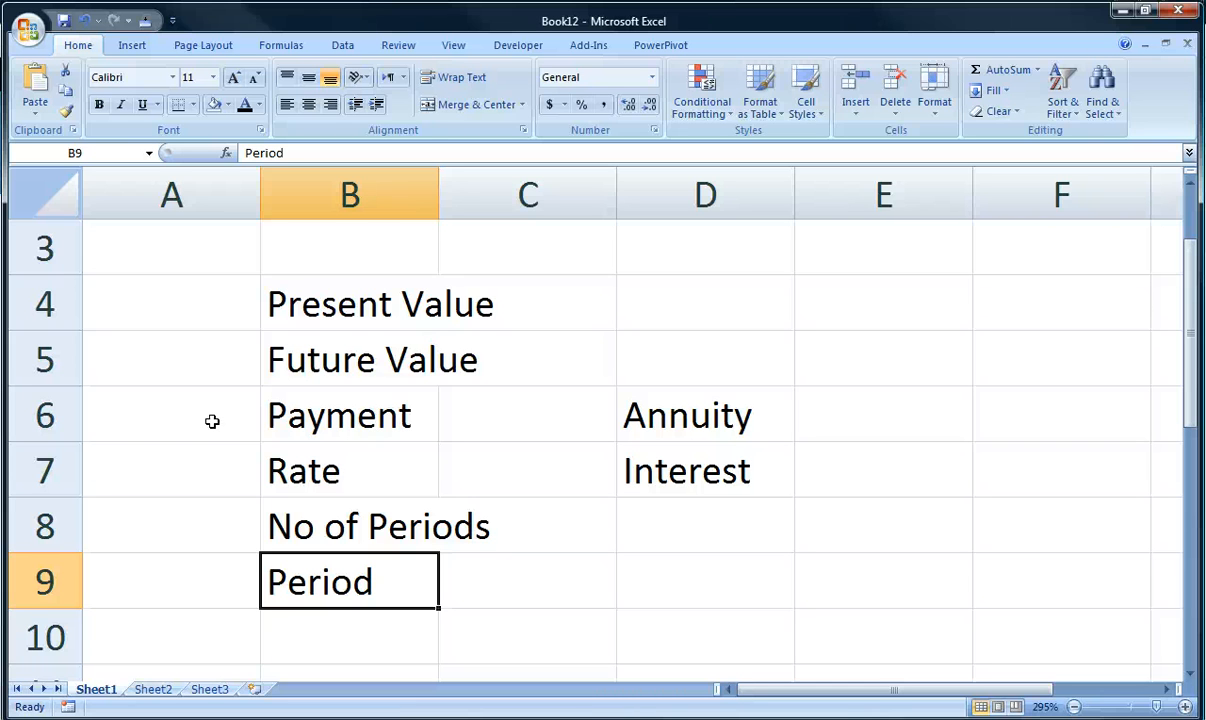
{"action": "key", "text": "Down"}
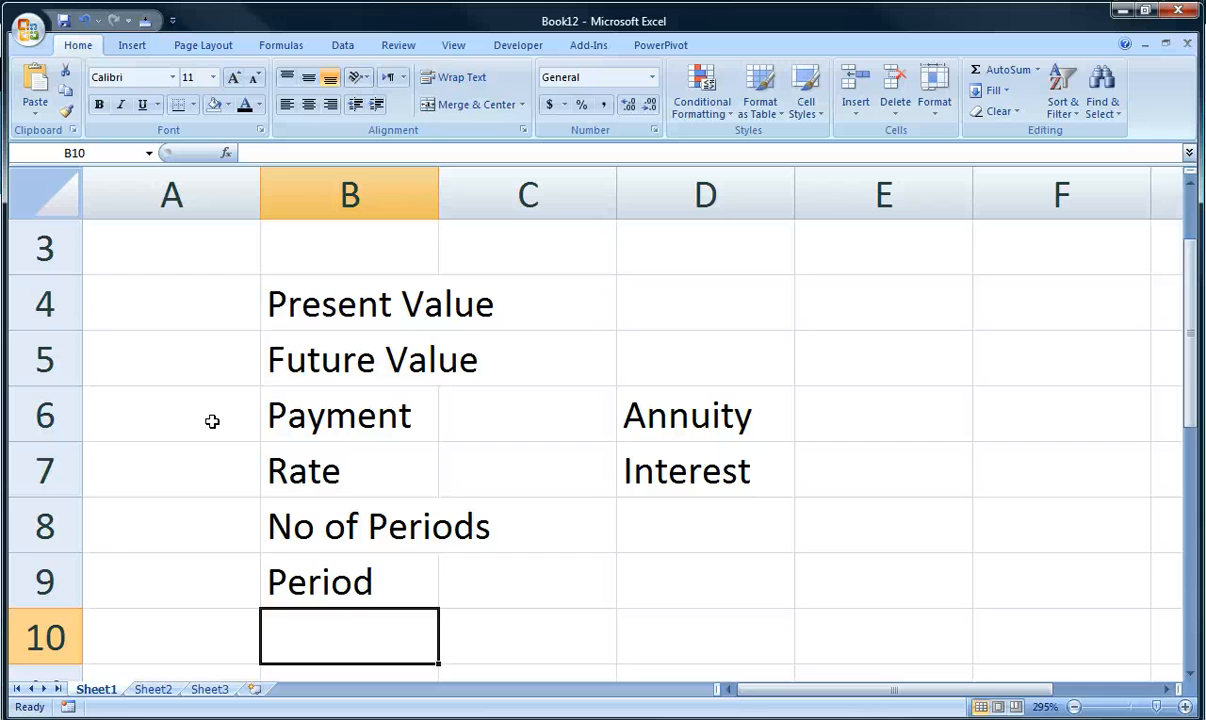
Insert the financial function PV in cell B11, below the list of labels
{"action": "key", "text": "Down"}
{"action": "key", "text": "Down"}
{"action": "key", "text": "Down"}
{"action": "key", "text": "Down"}
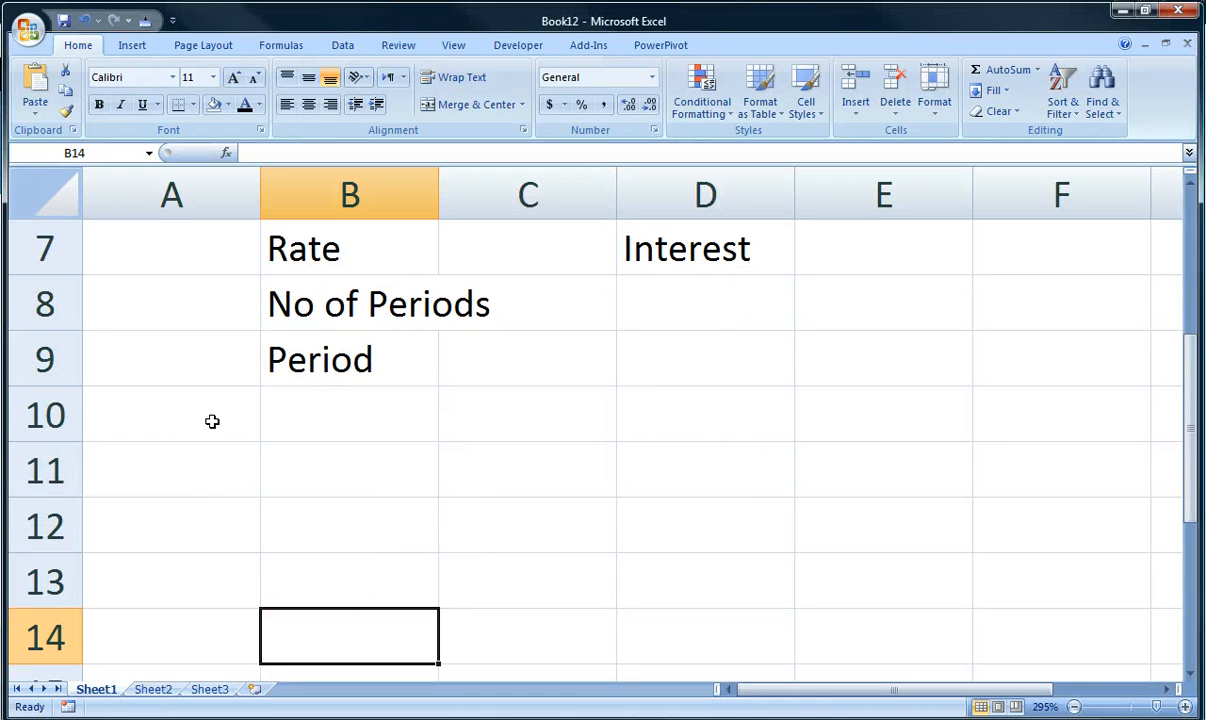
{"action": "key", "text": "Down"}
{"action": "key", "text": "Down"}
{"action": "key", "text": "Up"}
{"action": "key", "text": "Up"}
{"action": "key", "text": "Up"}
{"action": "key", "text": "Up"}
{"action": "key", "text": "Up"}
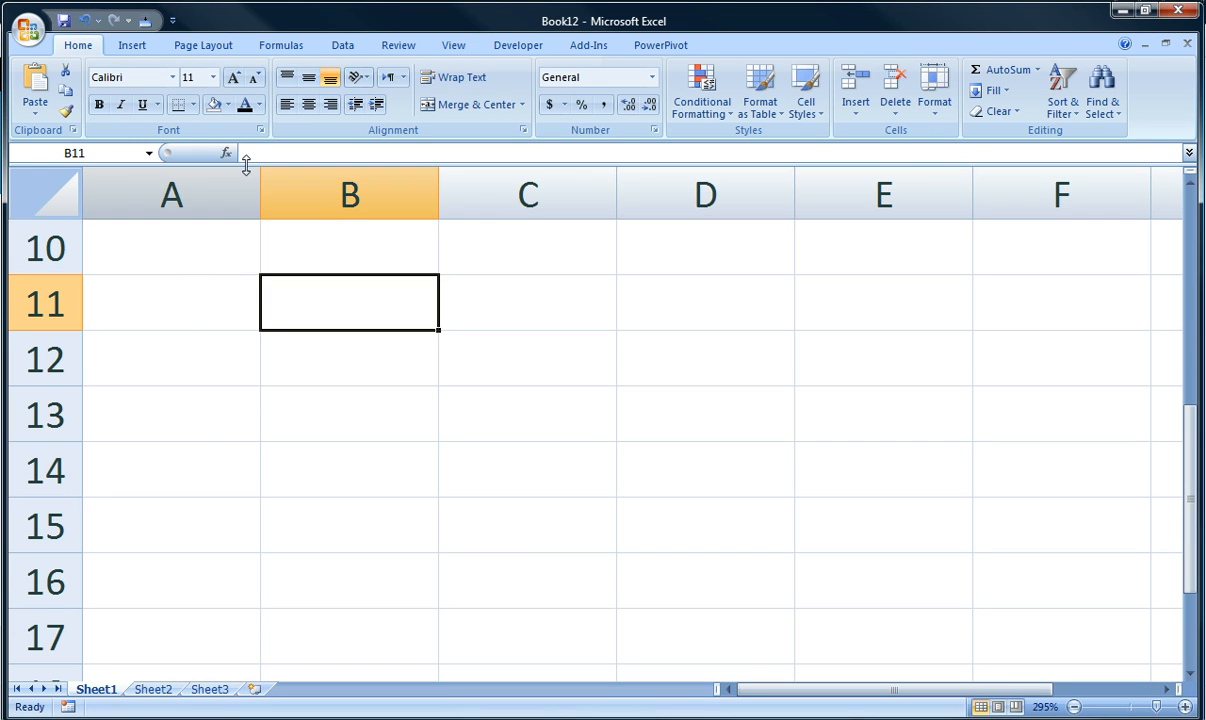
{"action": "left_click", "coordinate": [280, 45]}
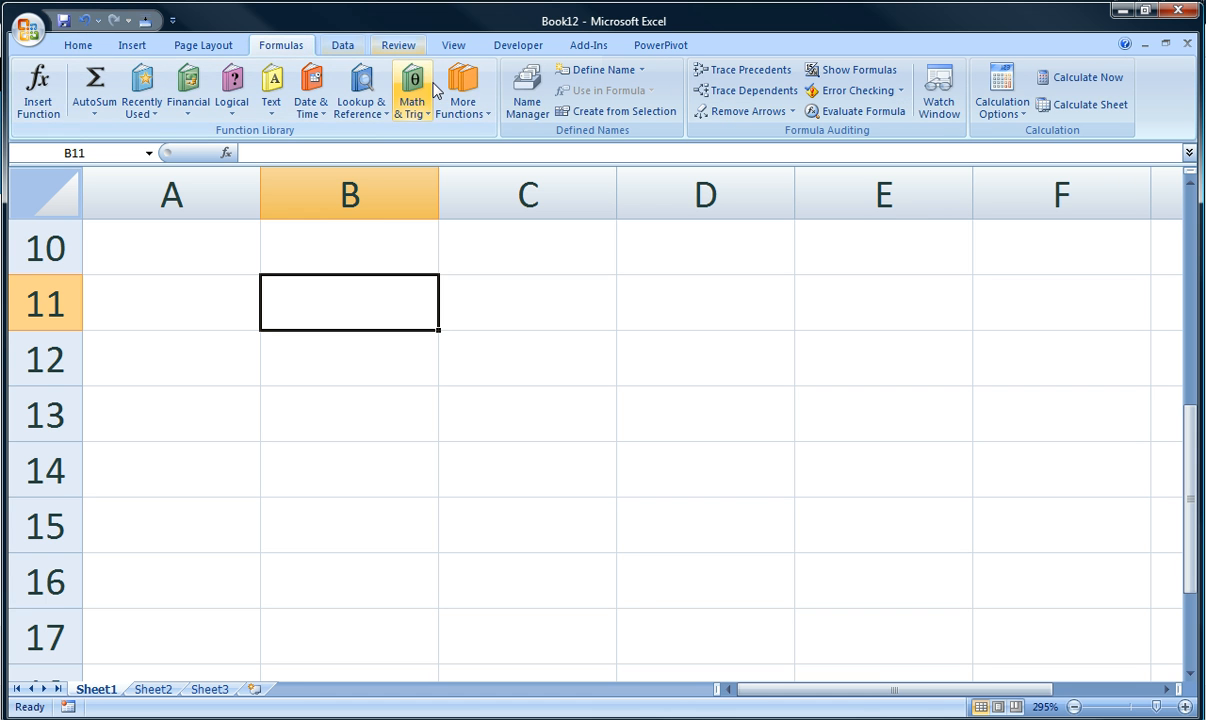
{"action": "left_click", "coordinate": [196, 112]}
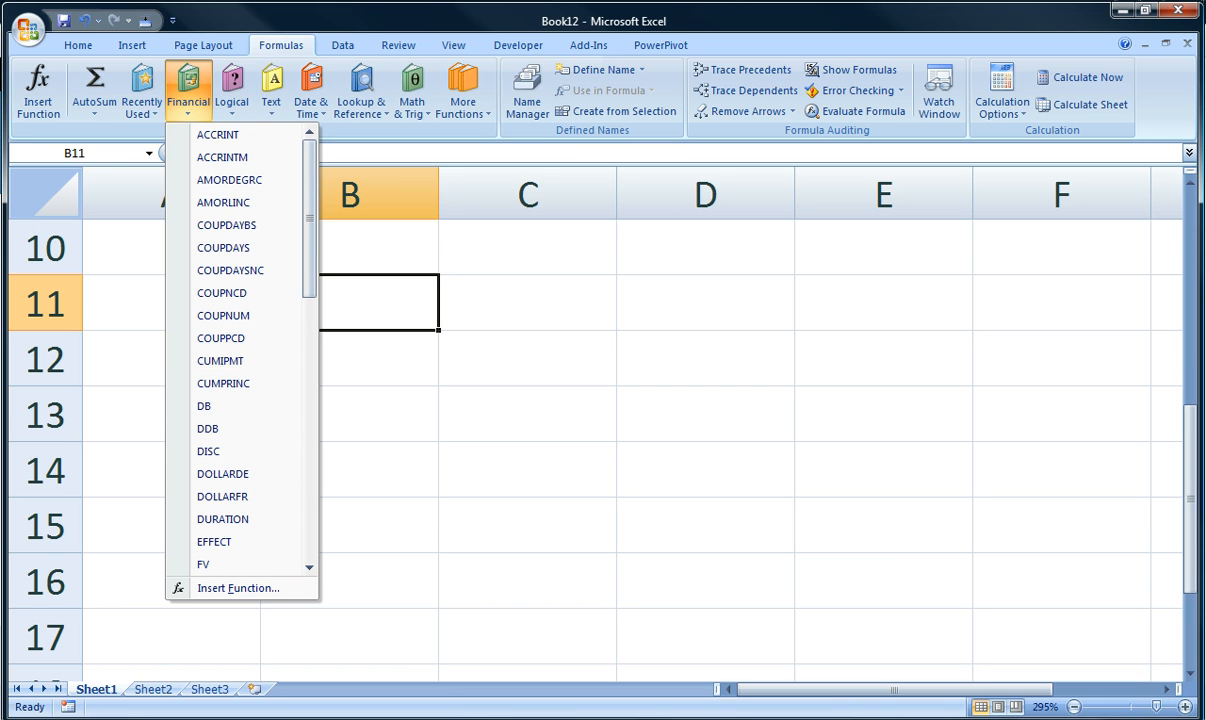
{"action": "scroll", "coordinate": [310, 262], "scroll_direction": "down", "scroll_amount": 5}
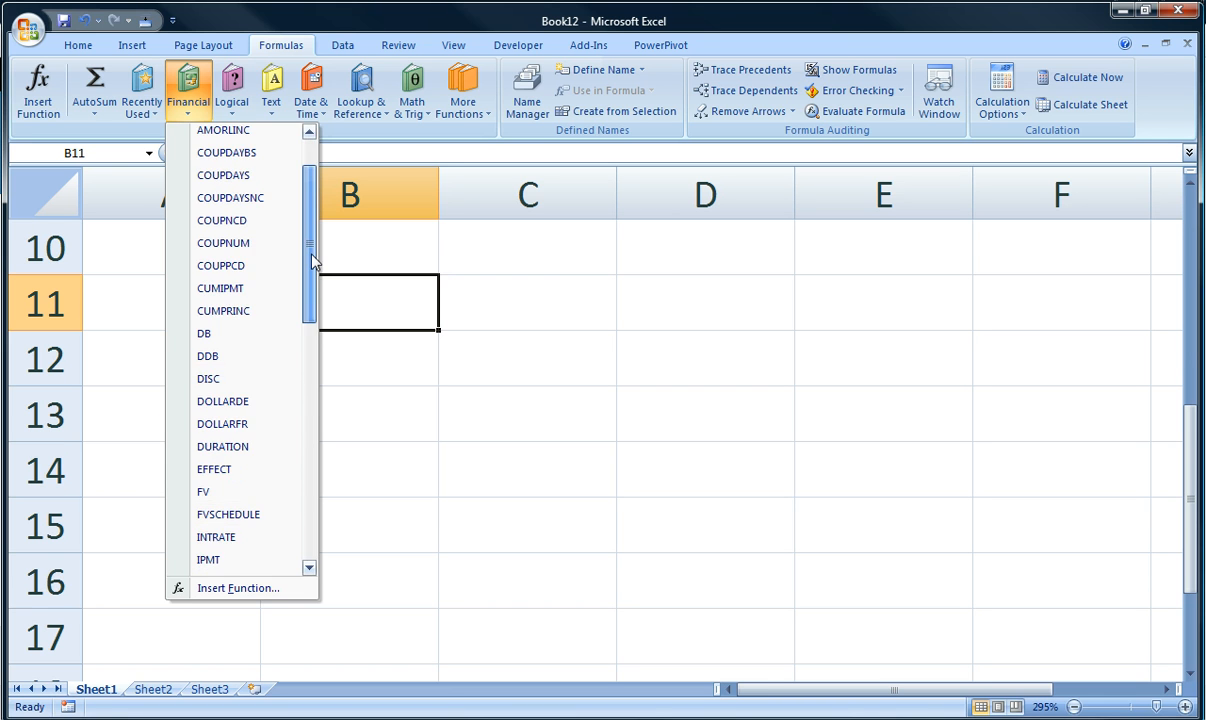
{"action": "scroll", "coordinate": [312, 261], "scroll_direction": "down", "scroll_amount": 3}
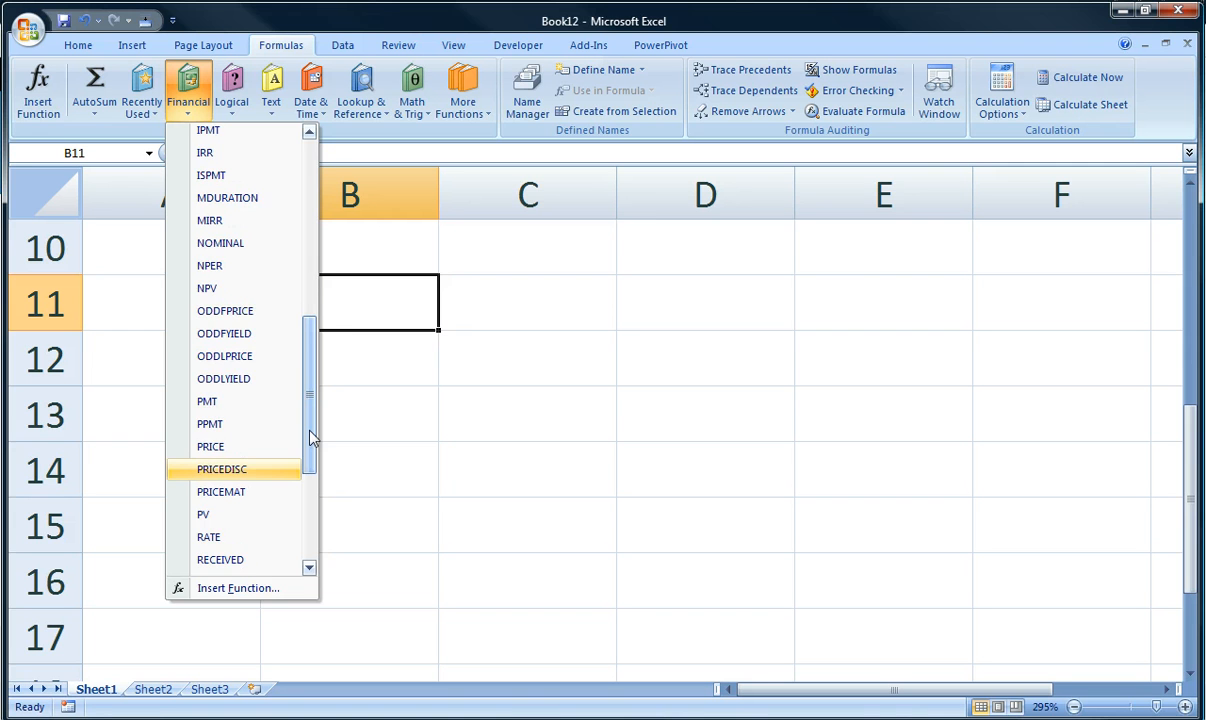
{"action": "left_click", "coordinate": [245, 514]}
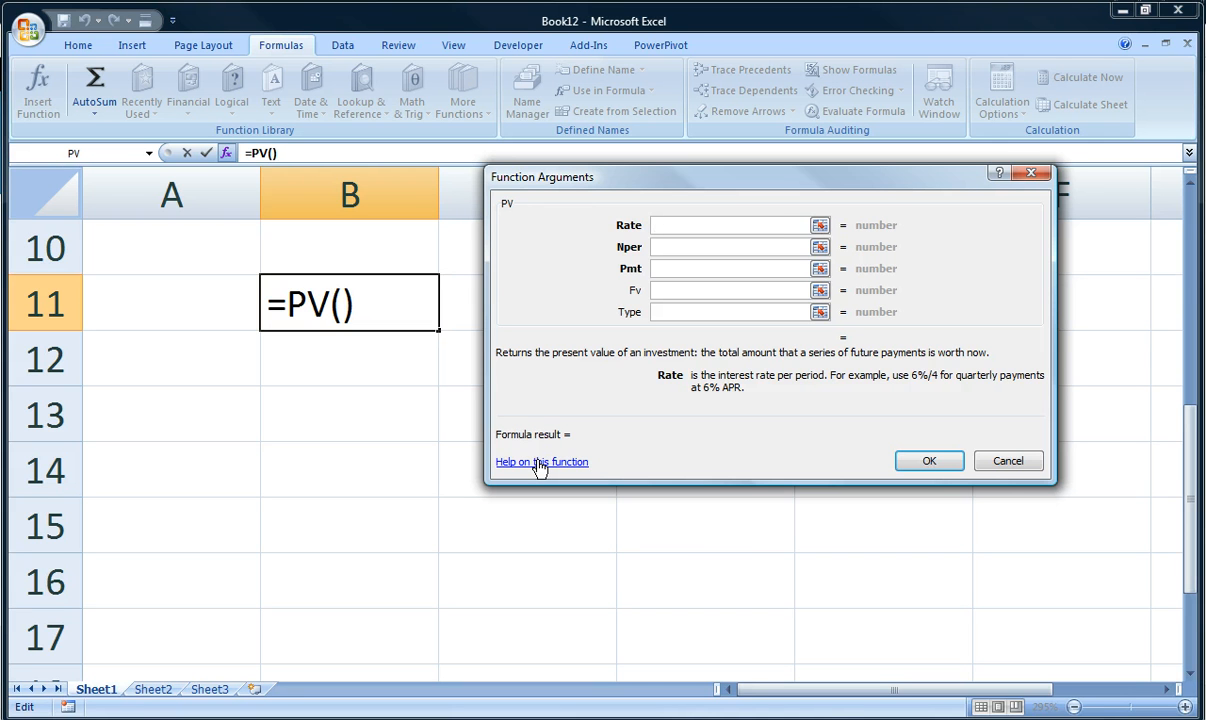
Complete the PV function in cell B11 with a rate of 11%, 5 periods and a future value of 1000000, leaving the payment empty
{"action": "type", "text": "11%"}
{"action": "key", "text": "Tab"}
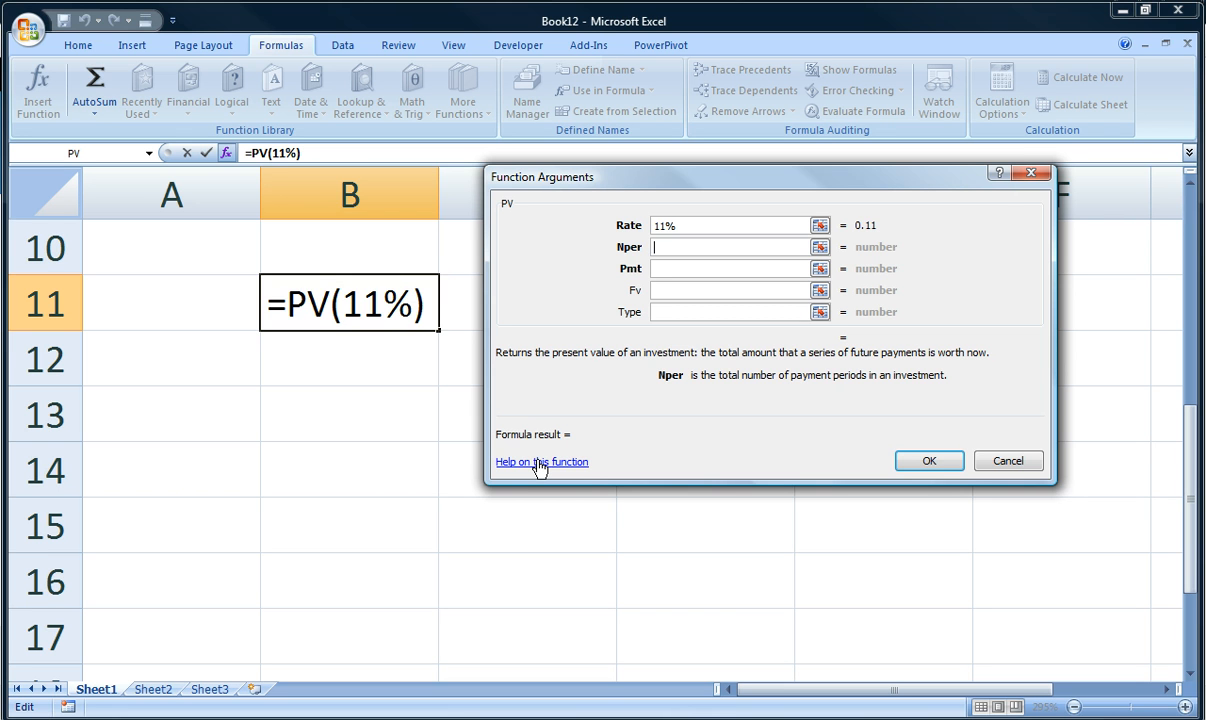
{"action": "type", "text": "5"}
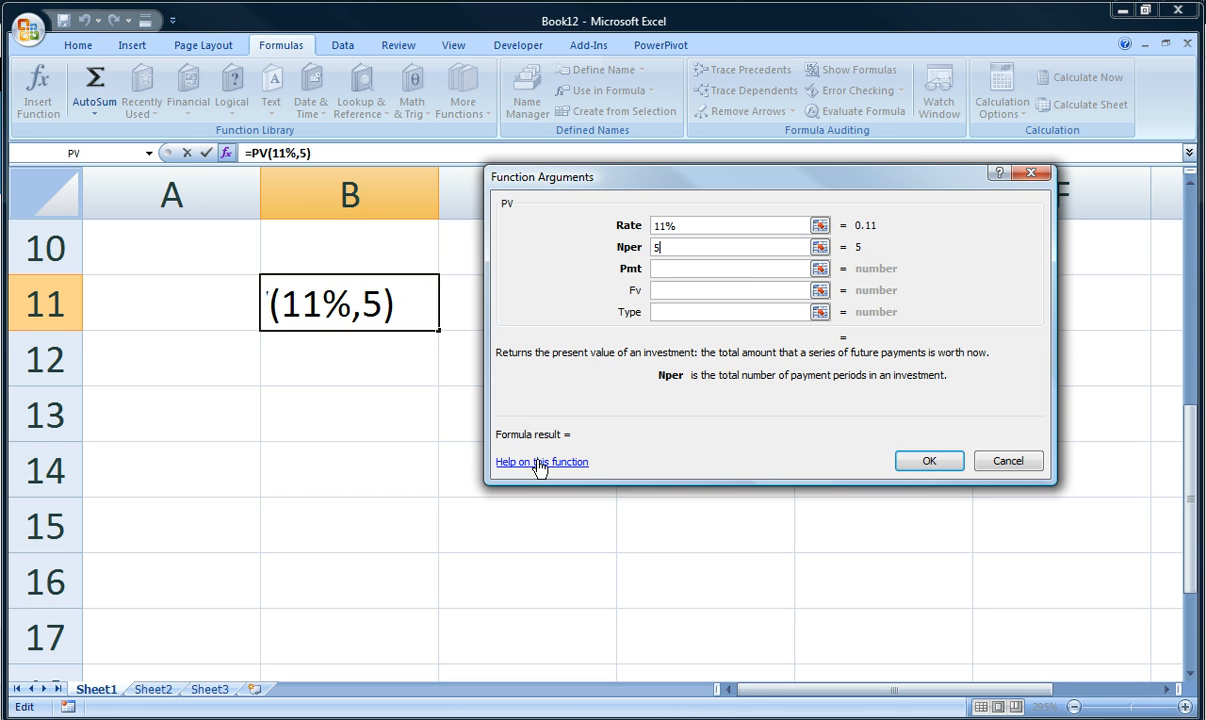
{"action": "key", "text": "Tab"}
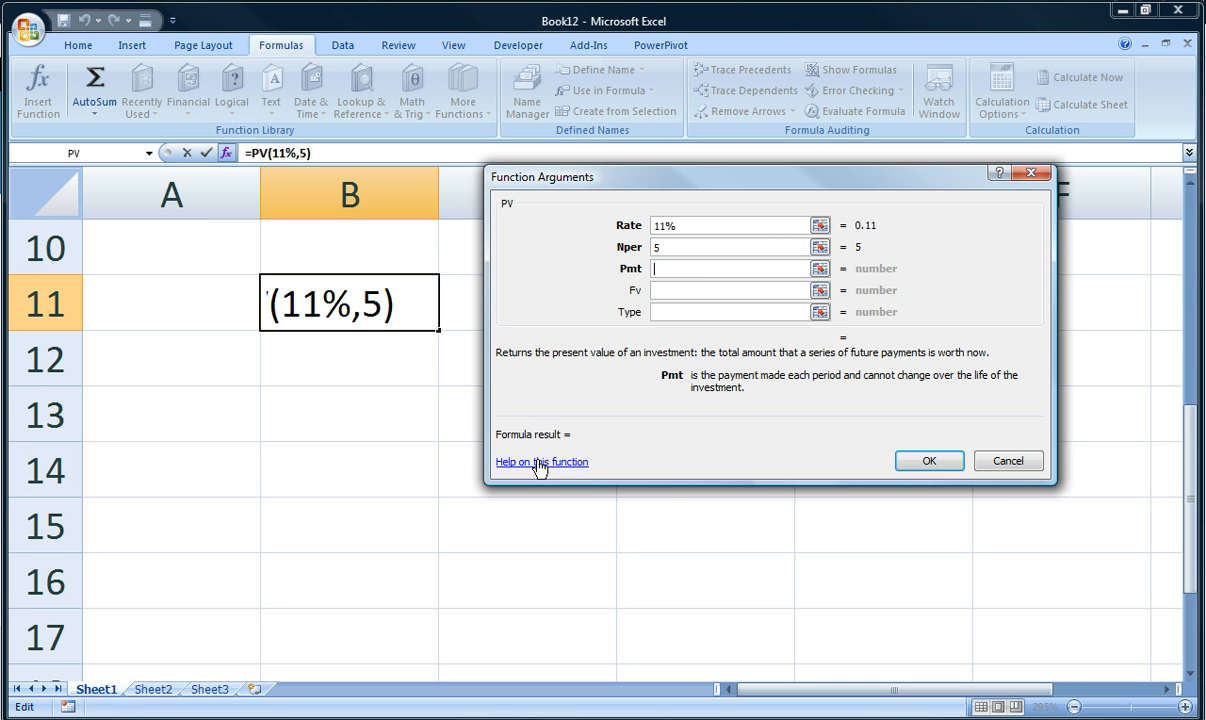
{"action": "key", "text": "Tab"}
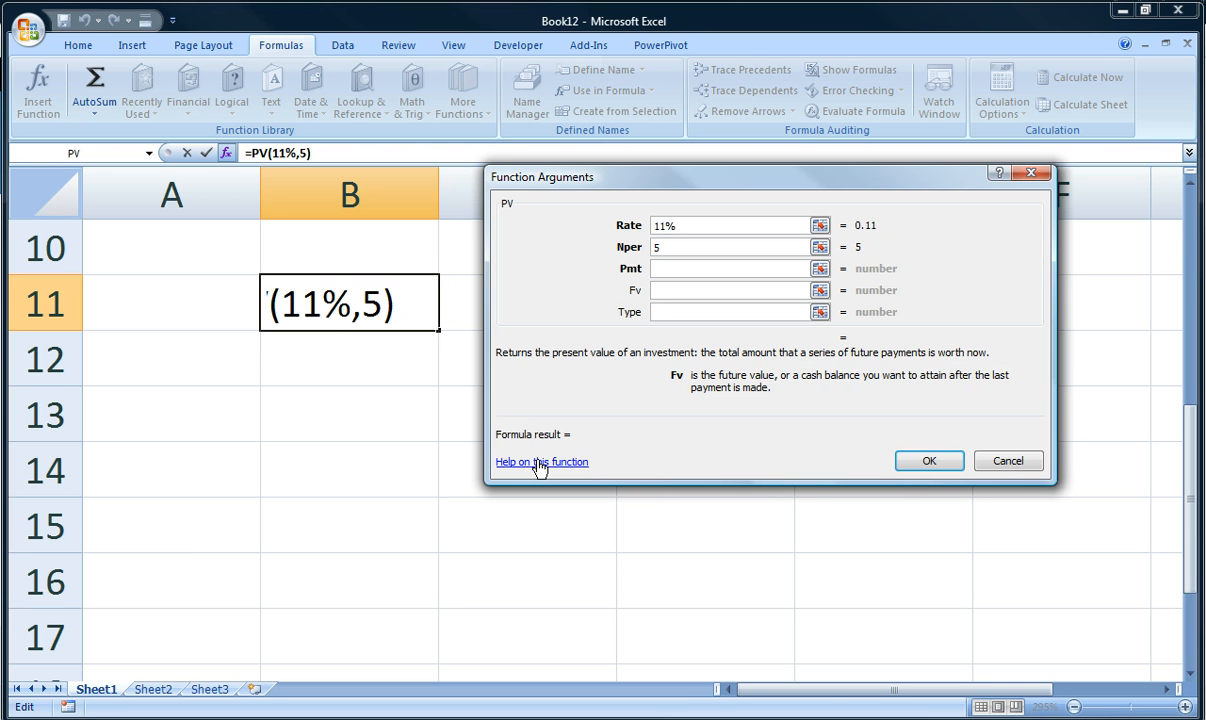
{"action": "type", "text": "100"}
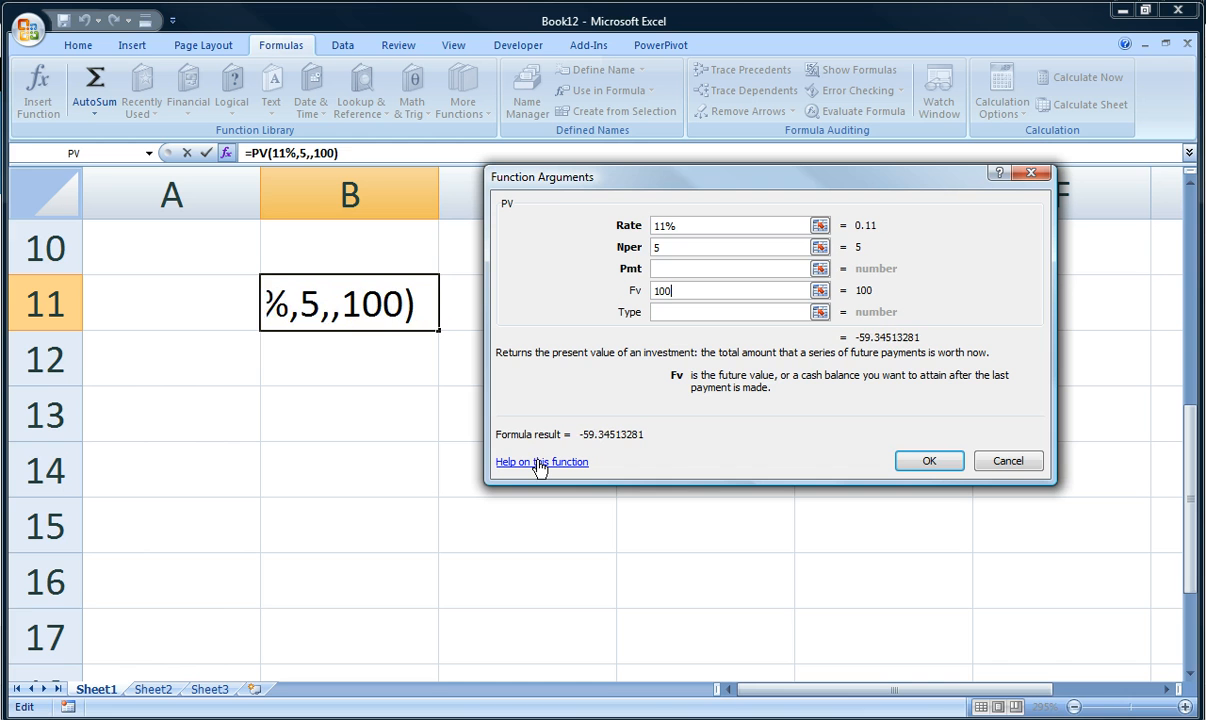
{"action": "type", "text": "0000"}
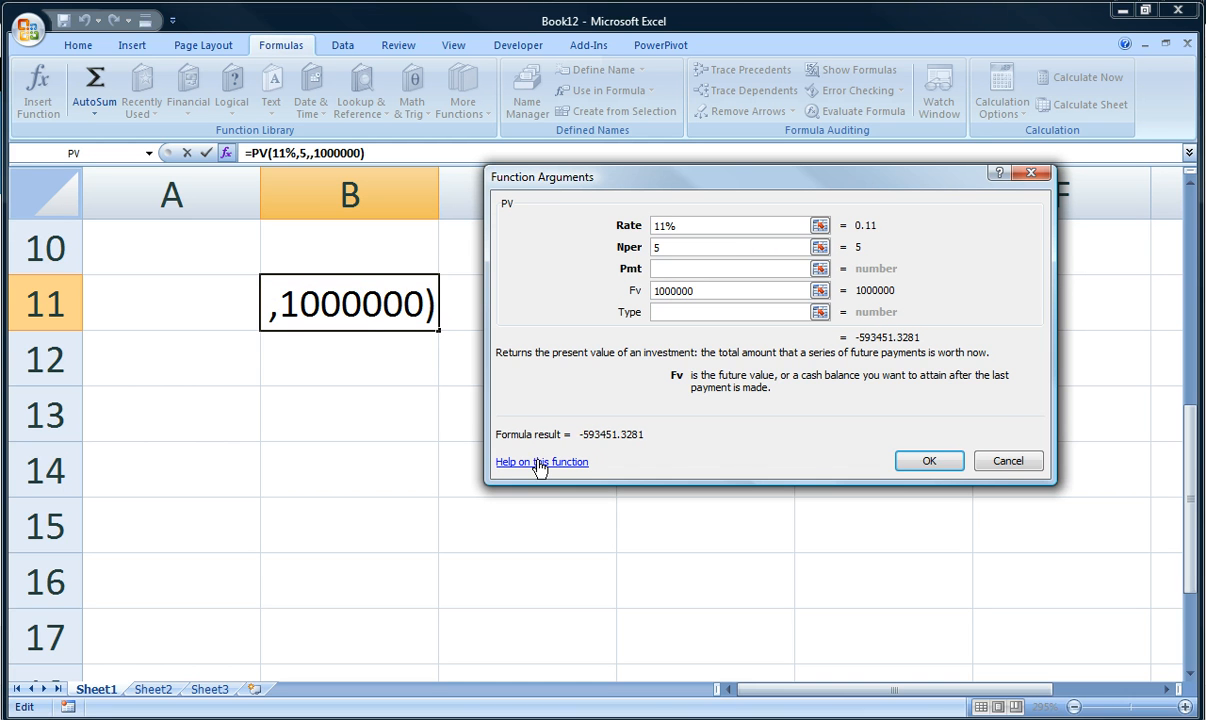
{"action": "left_click", "coordinate": [940, 459]}
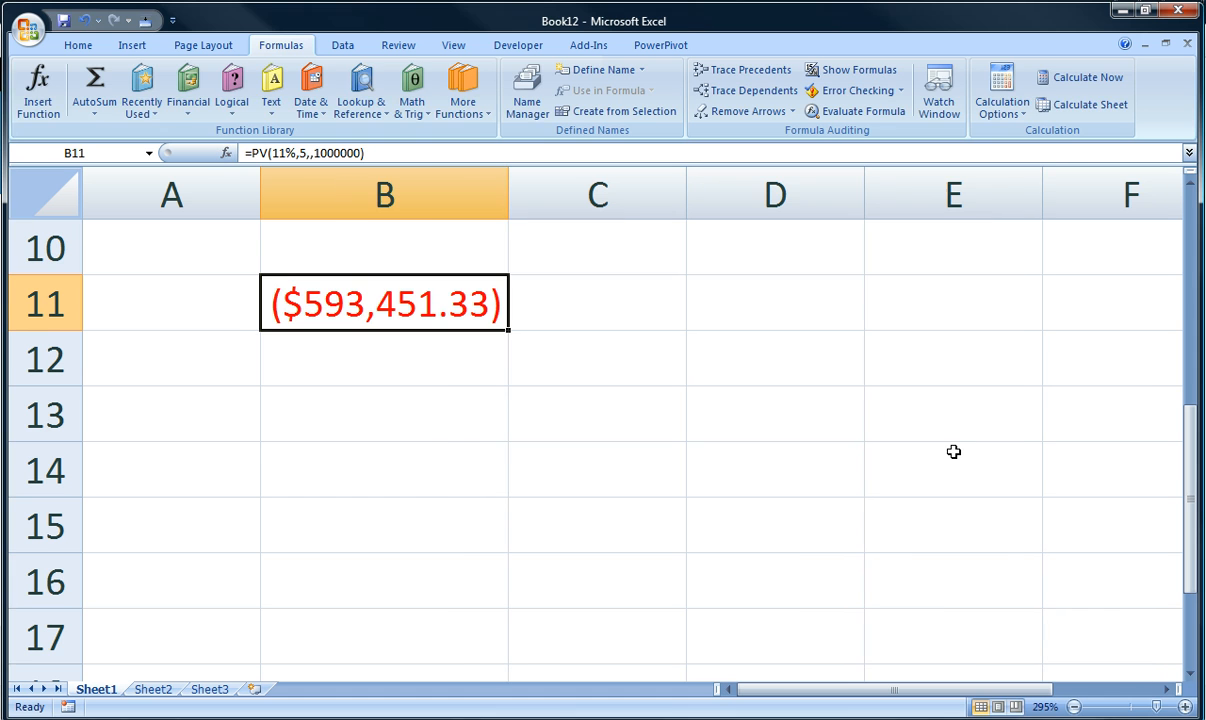
Format the present value in cell B11 with the comma style and no decimal places
{"action": "left_click", "coordinate": [86, 45]}
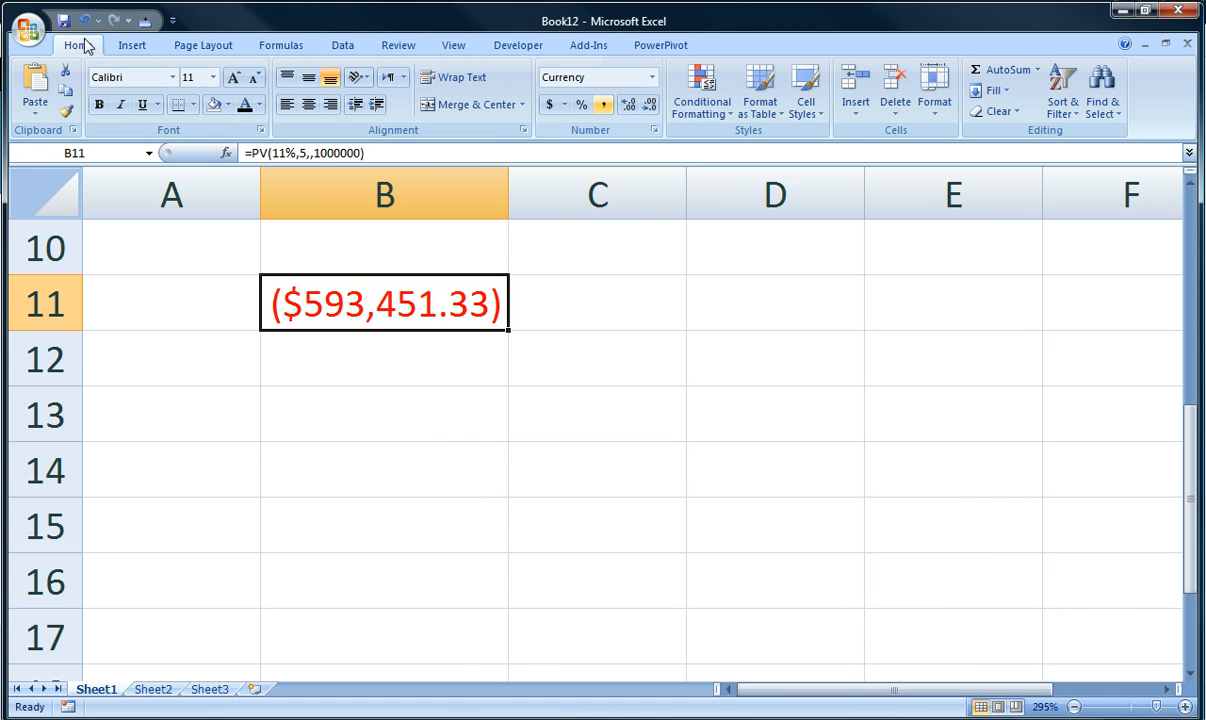
{"action": "left_click", "coordinate": [604, 104]}
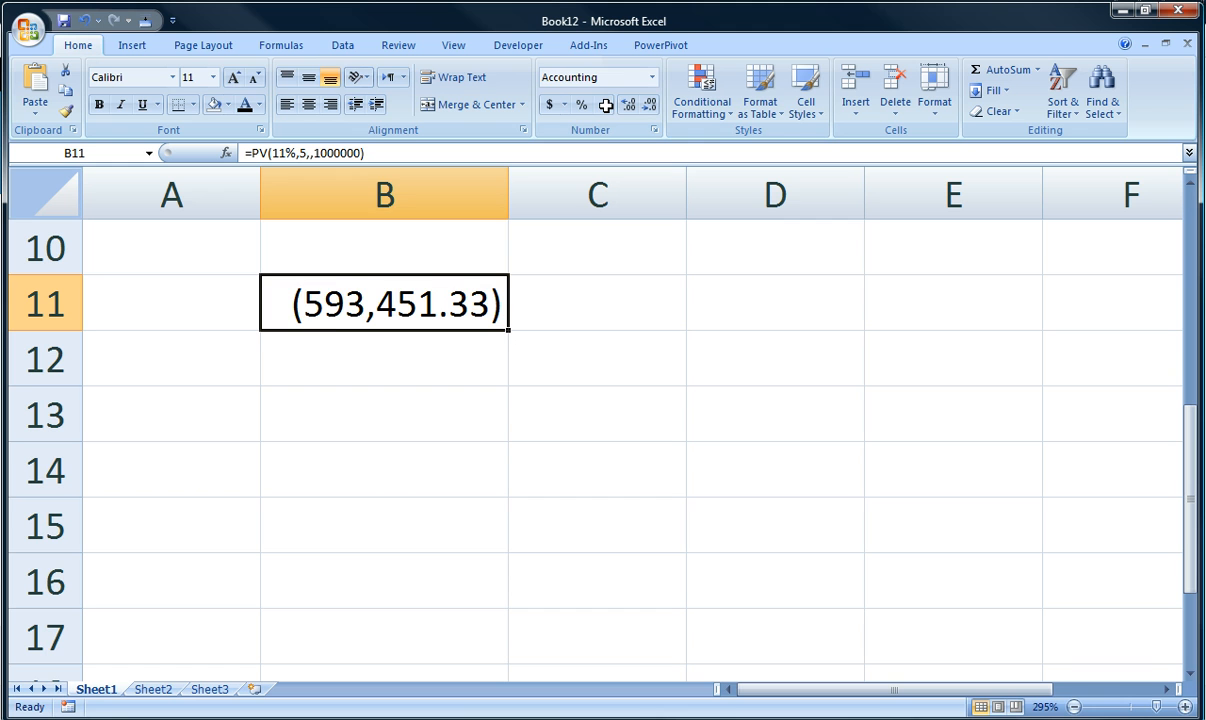
{"action": "left_click", "coordinate": [651, 105]}
{"action": "left_click", "coordinate": [651, 105]}
{"action": "key", "text": "Return"}
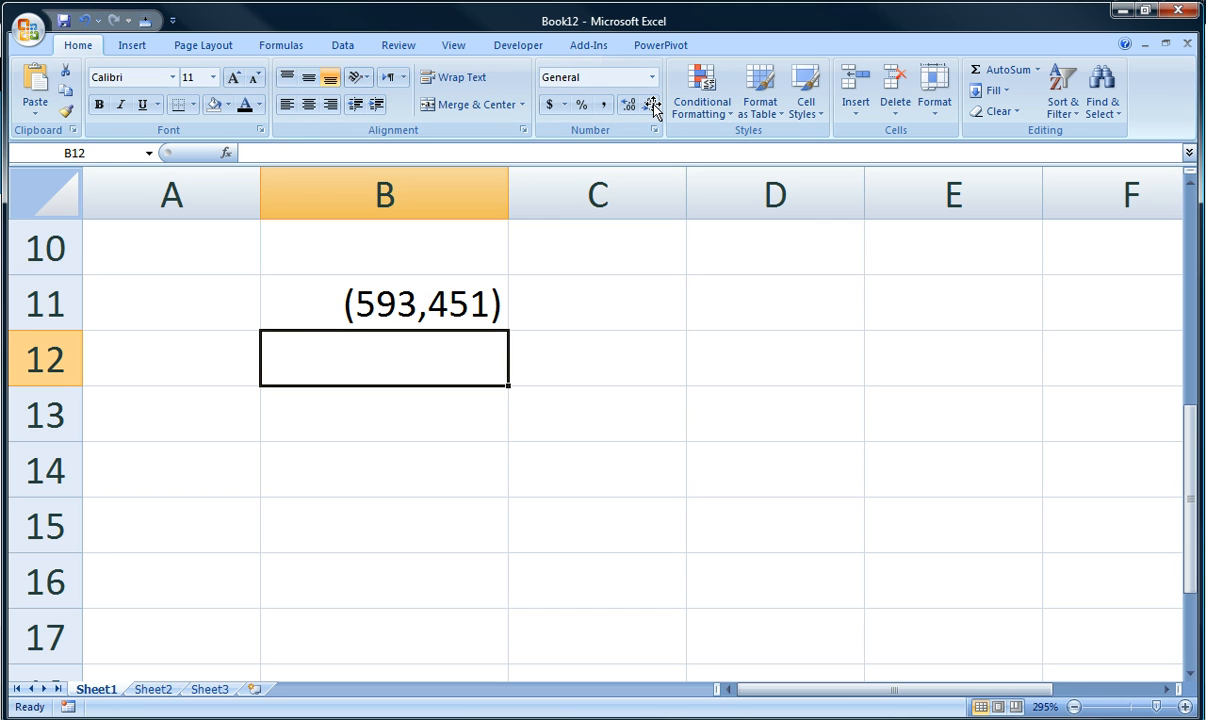
Examine the arguments of the PV formula inside cell B11 without changing them
{"action": "key", "text": "Up"}
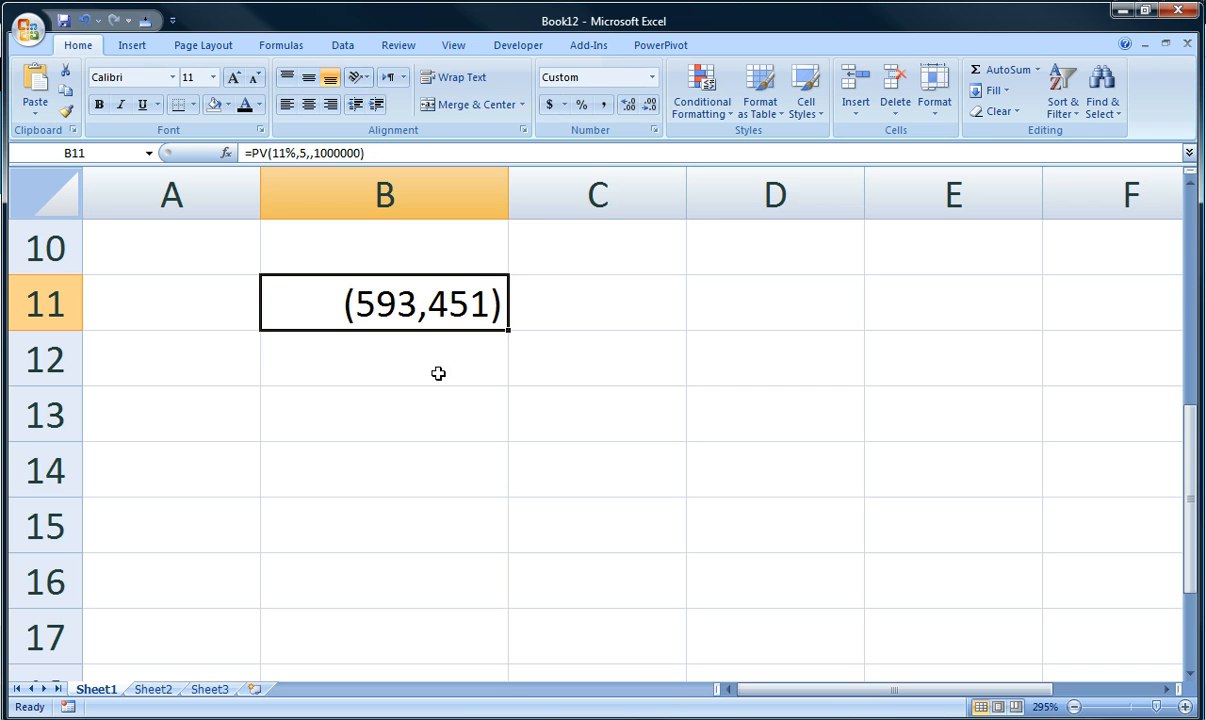
{"action": "key", "text": "F2"}
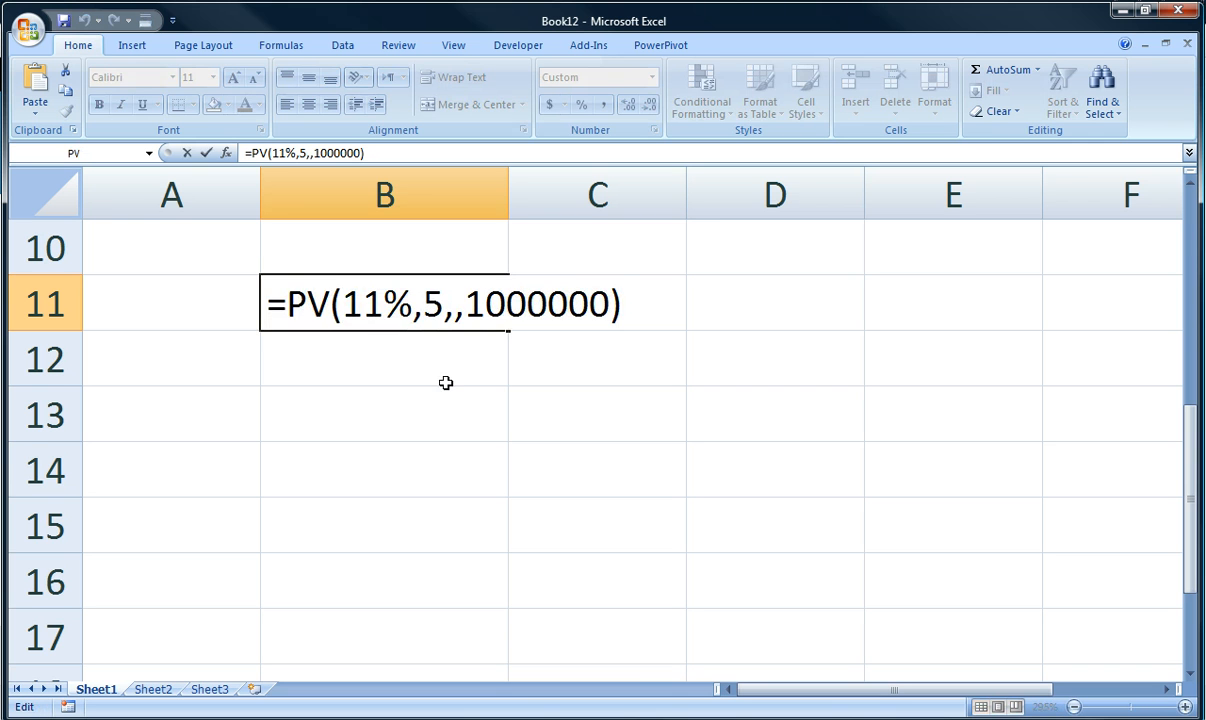
{"action": "key", "text": "Escape"}
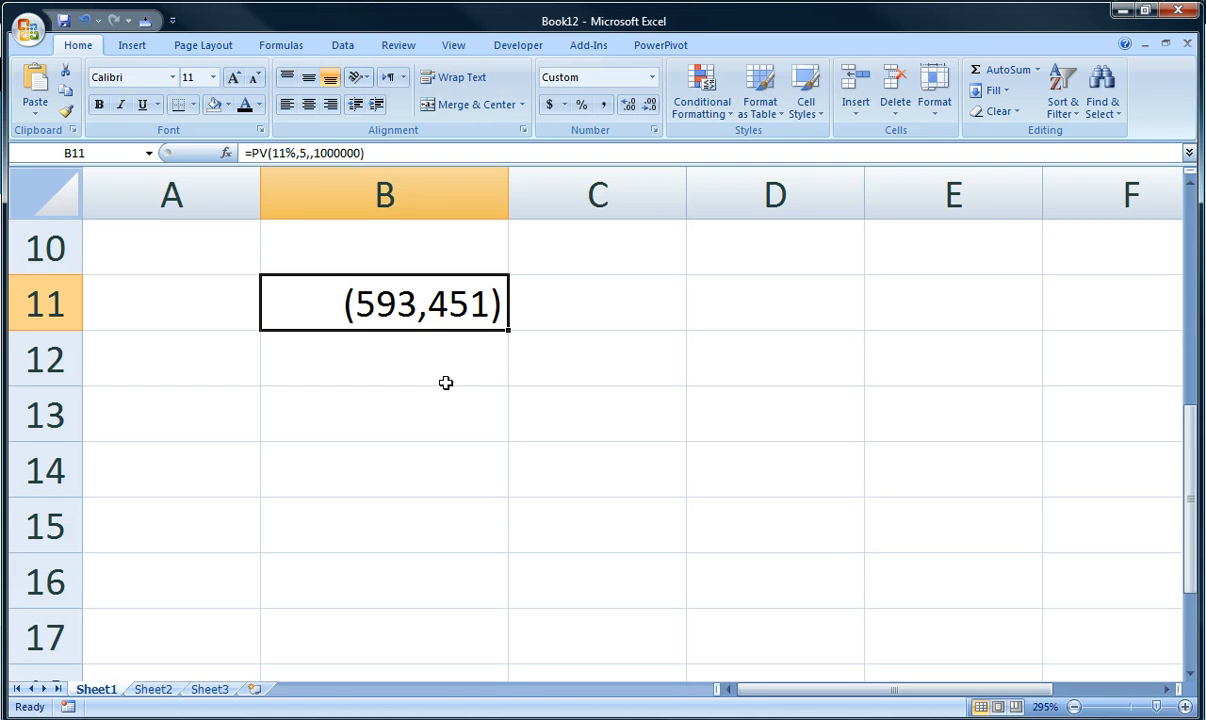
Enter the label Savings in cell B13 and the amount 10000 in cell C13
{"action": "left_click", "coordinate": [446, 388]}
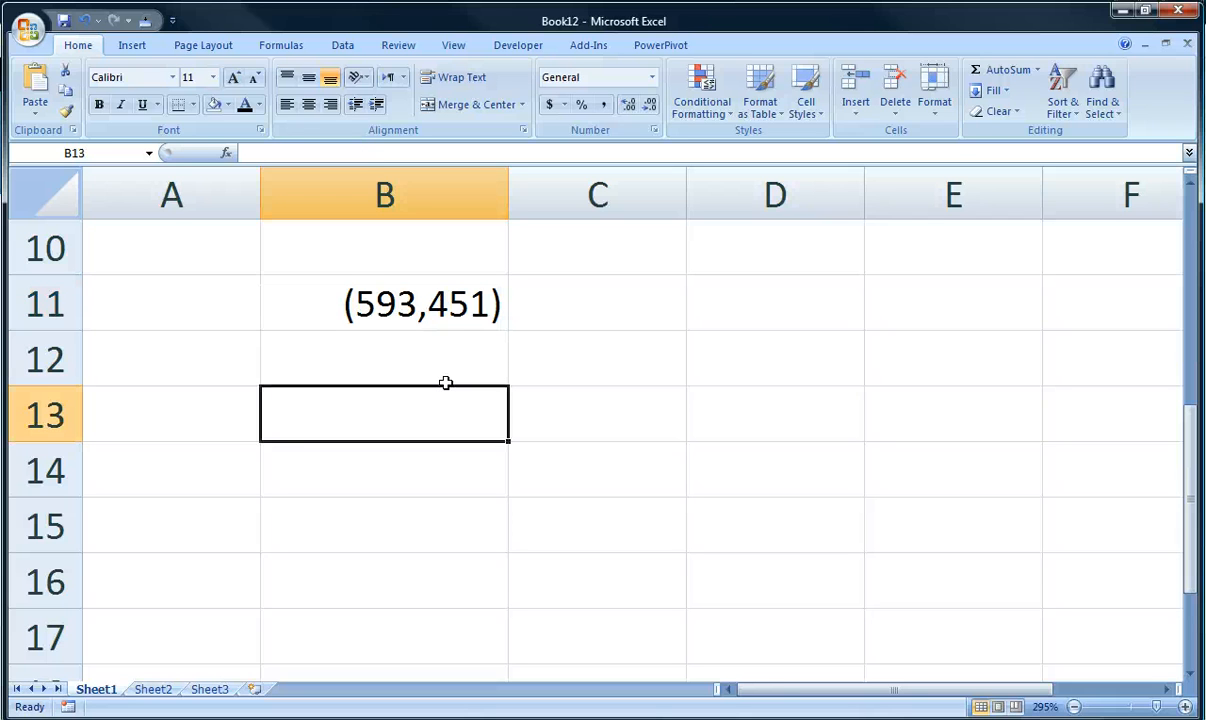
{"action": "type", "text": "Savings"}
{"action": "key", "text": "Tab"}
{"action": "key", "text": "Tab"}
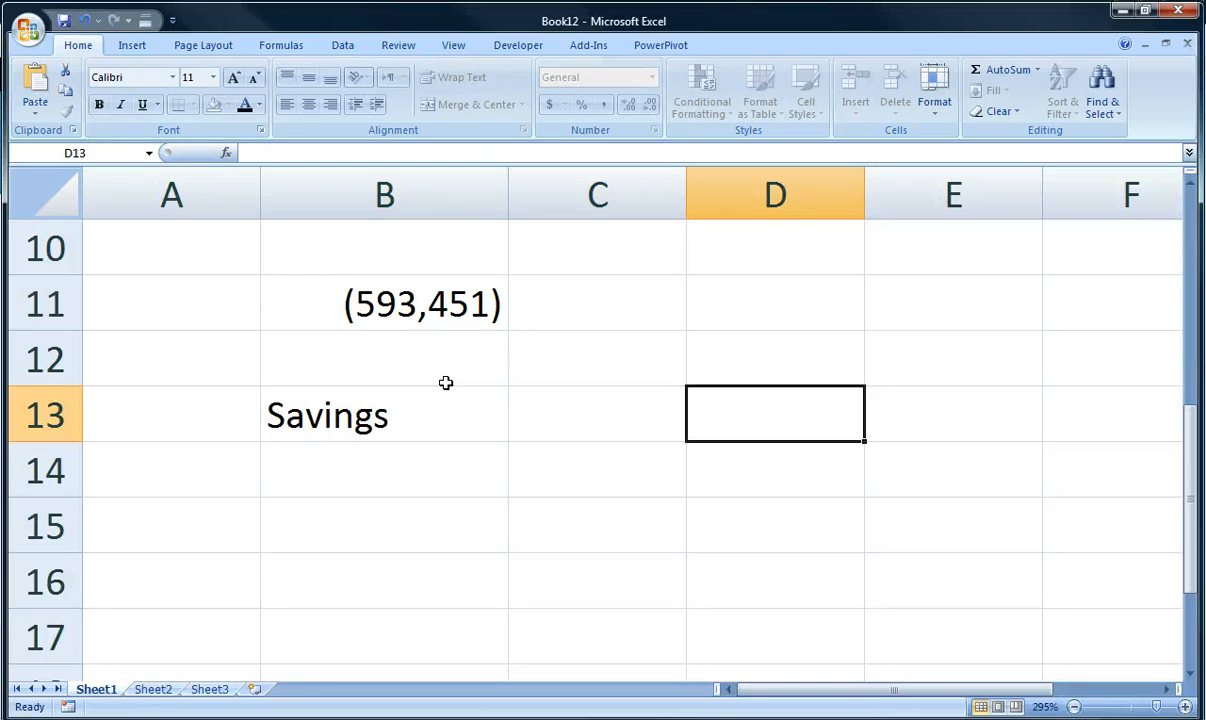
{"action": "key", "text": "shift+Tab"}
{"action": "type", "text": "10000"}
{"action": "key", "text": "Return"}
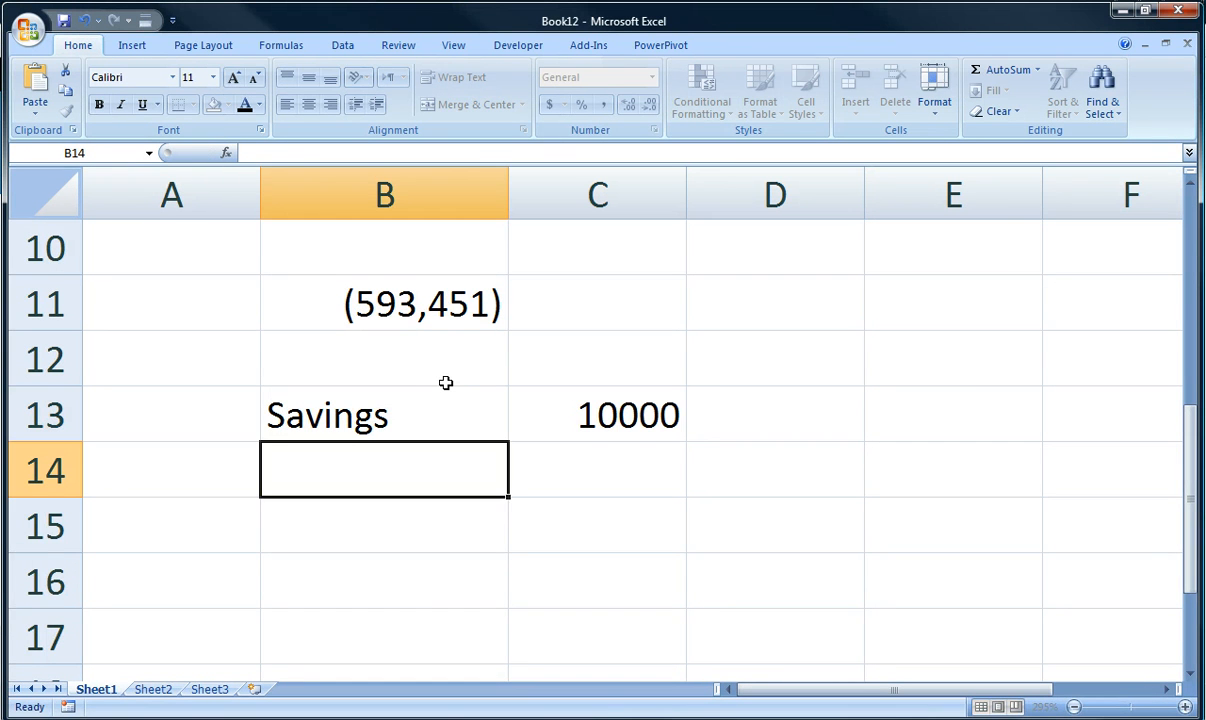
Enter the label Rate in cell B14 and the value 1% in cell C14
{"action": "type", "text": "Rate"}
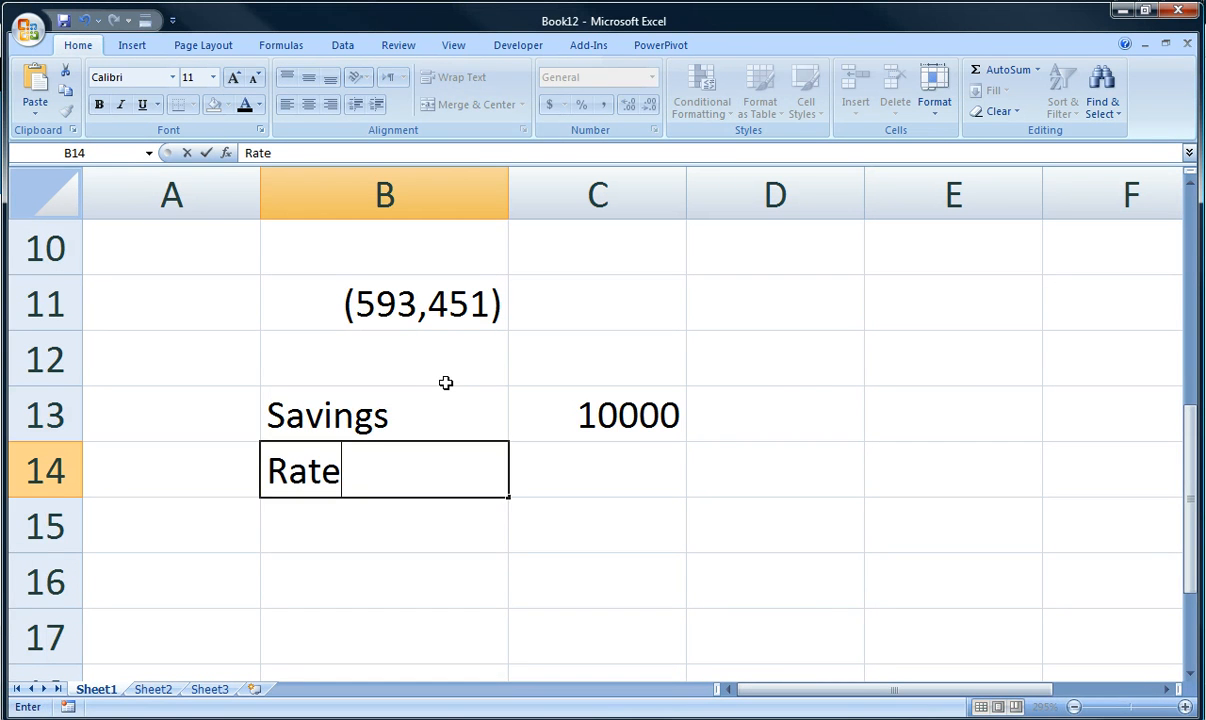
{"action": "key", "text": "Tab"}
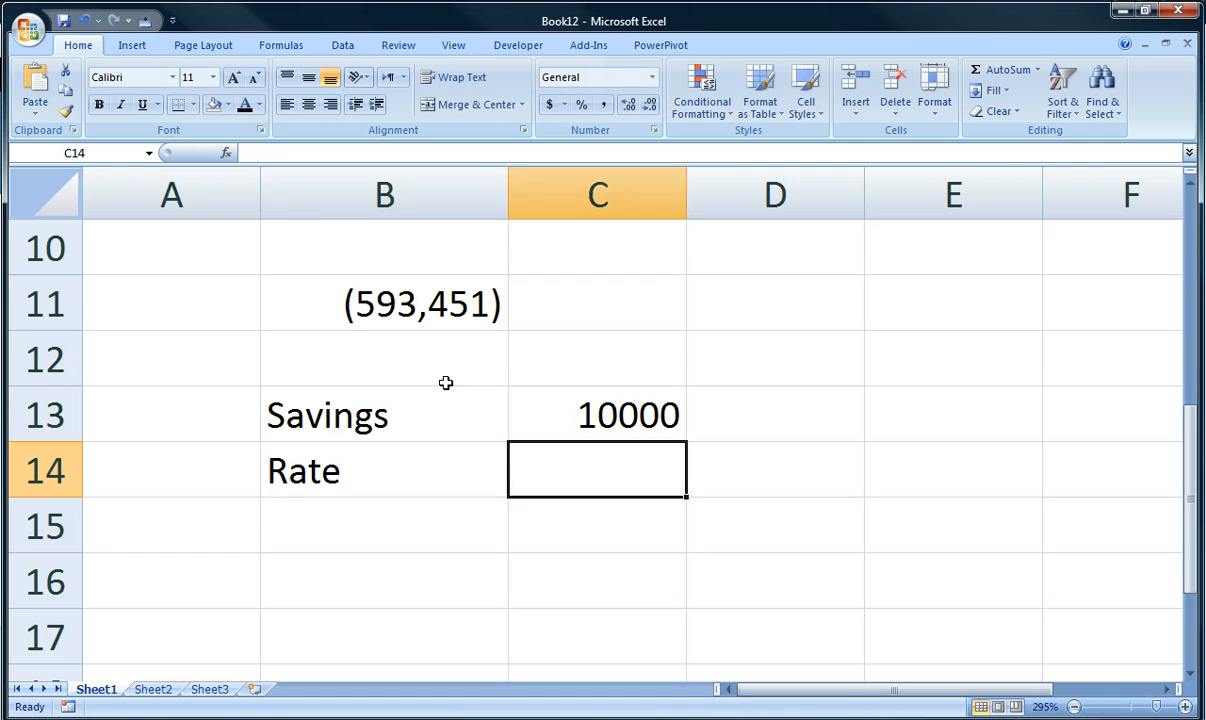
{"action": "type", "text": "1%"}
{"action": "key", "text": "Return"}
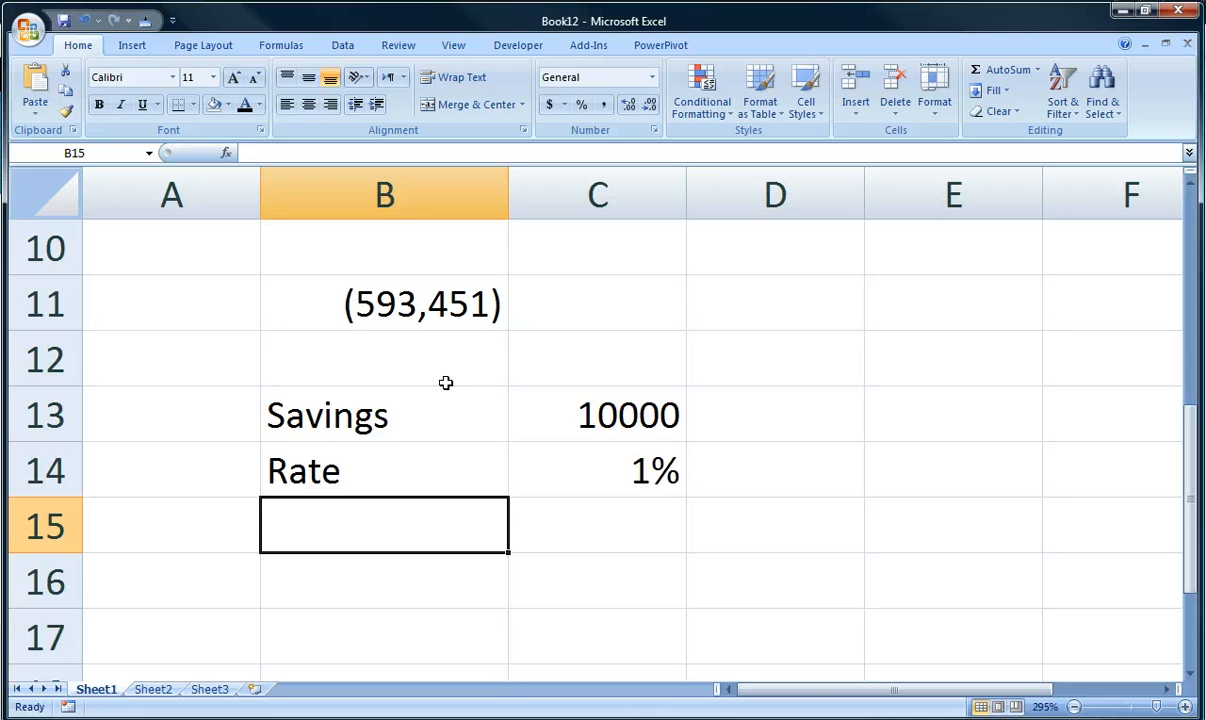
Enter the label No of Periods in cell B15 and the formula =5*12 in cell C15
{"action": "type", "text": "No of"}
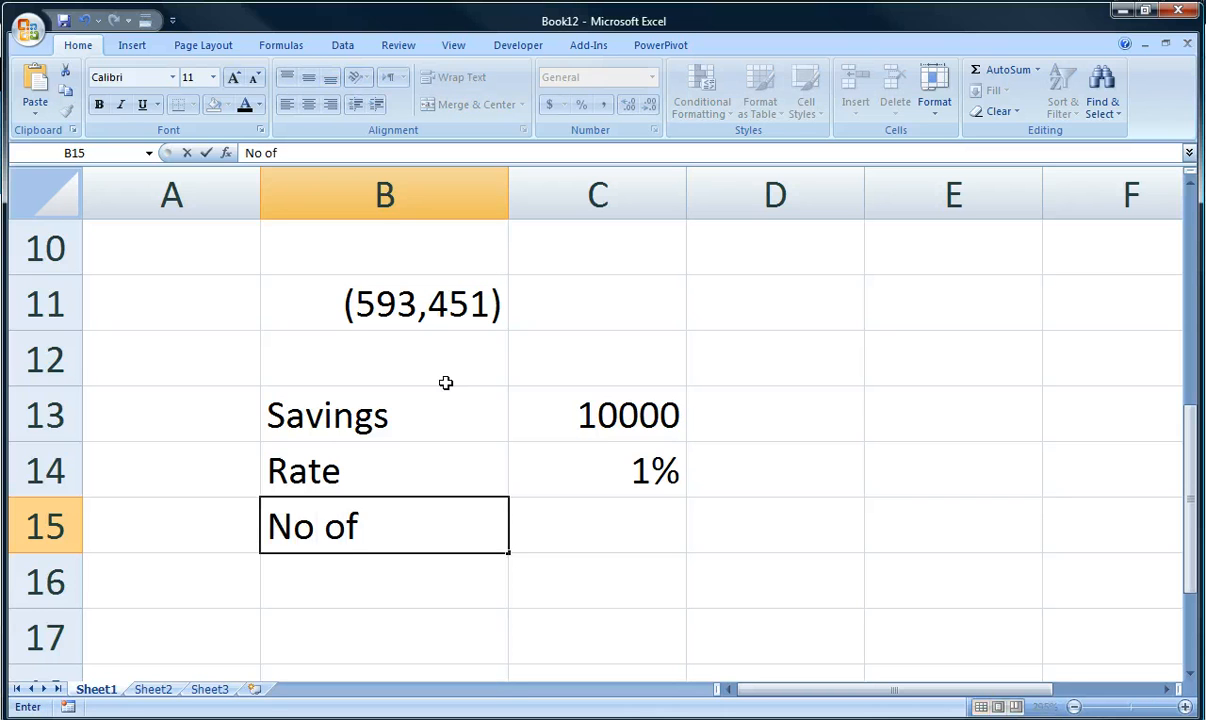
{"action": "type", "text": " Periods"}
{"action": "key", "text": "Tab"}
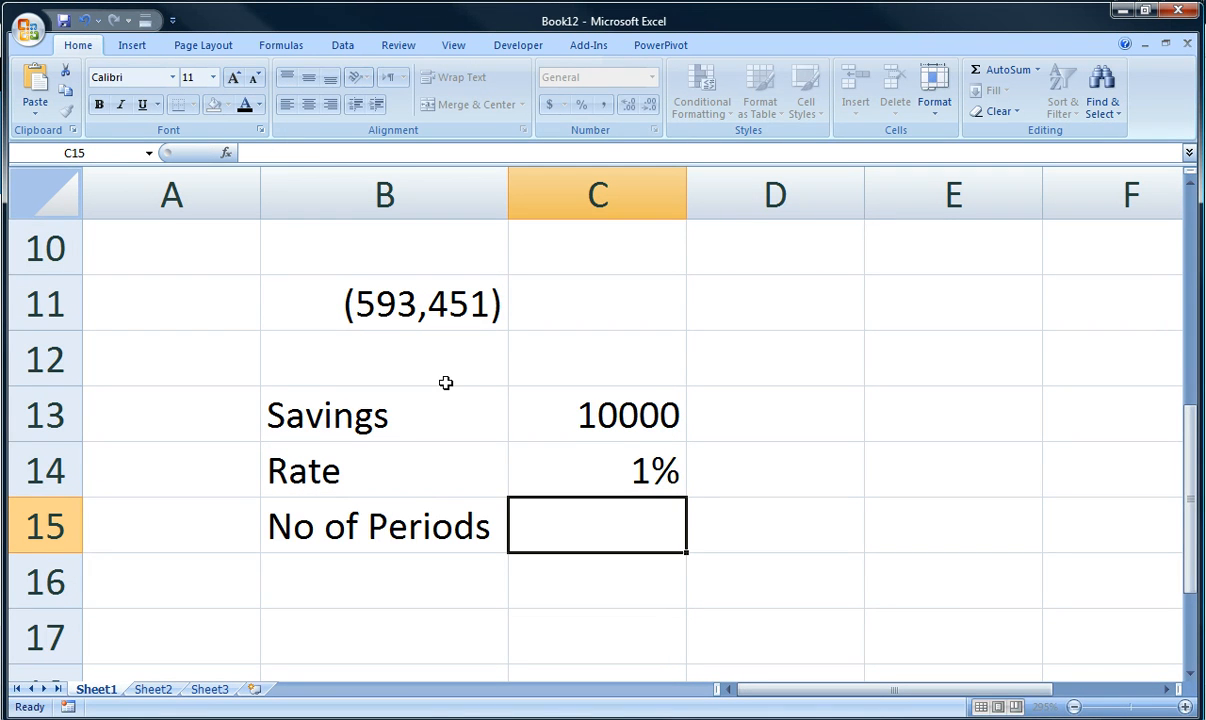
{"action": "type", "text": "=5"}
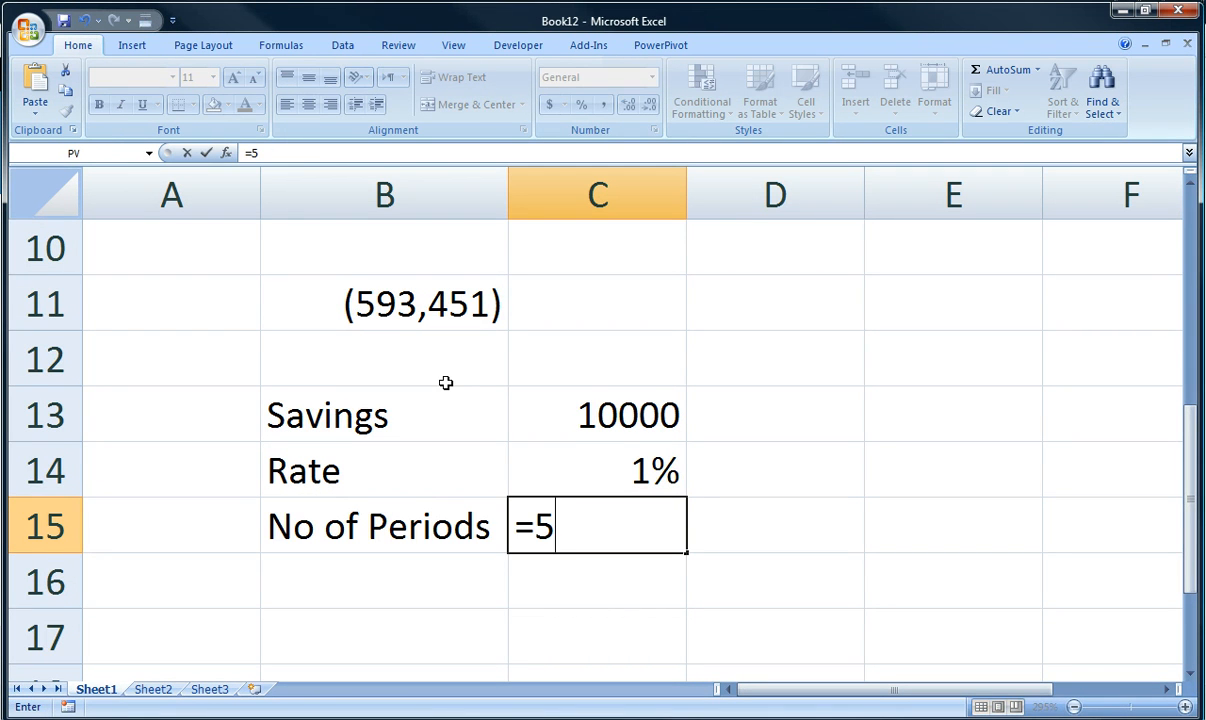
{"action": "key", "text": "BackSpace"}
{"action": "type", "text": "5*12"}
{"action": "key", "text": "Return"}
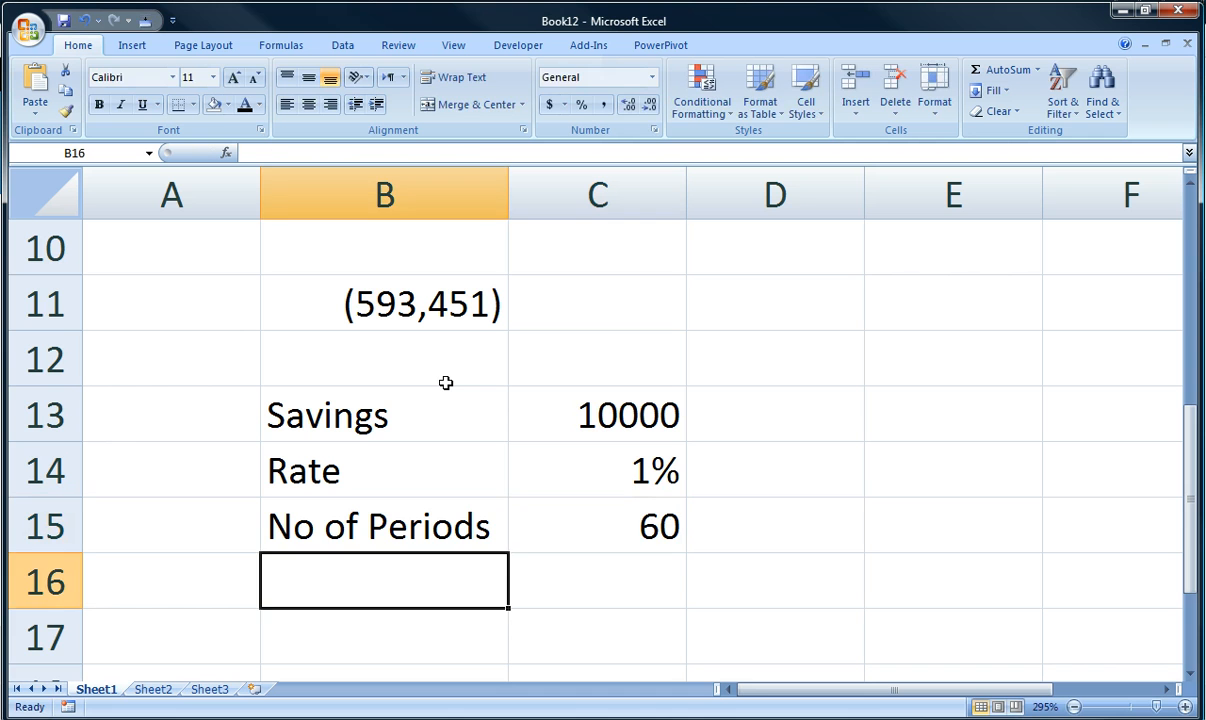
Enter the label Future Value in cell B17, leaving row 16 blank
{"action": "key", "text": "Return"}
{"action": "type", "text": "Fu"}
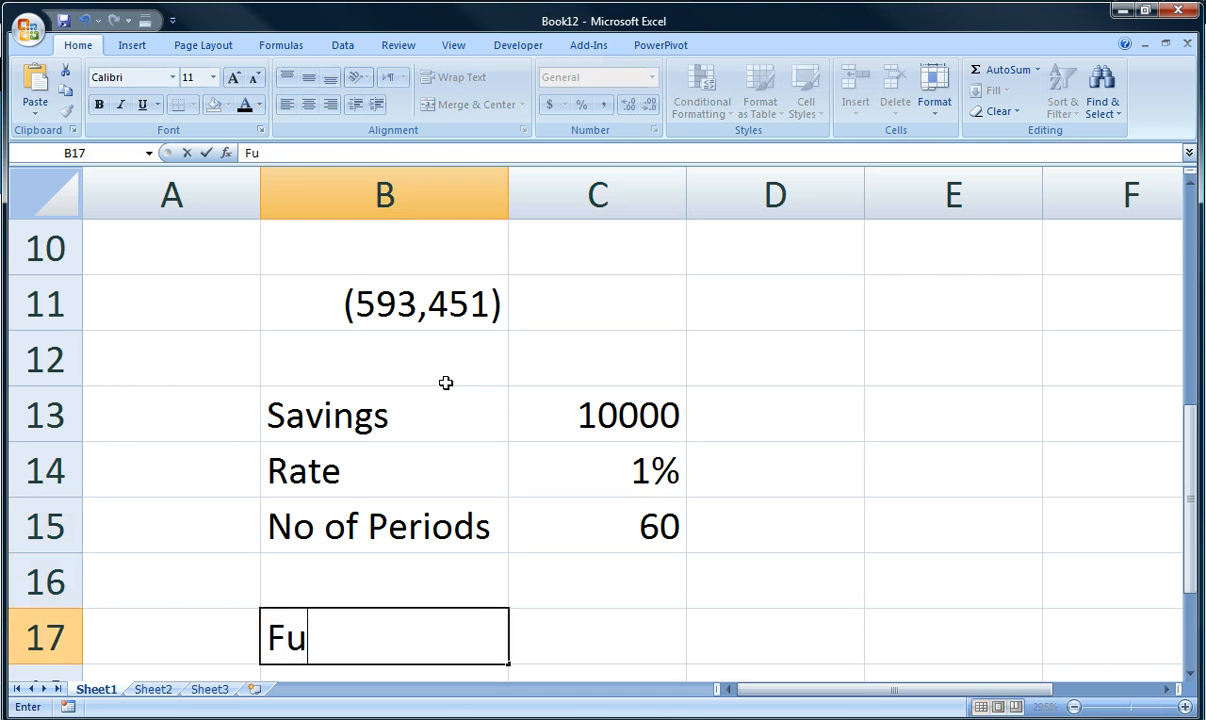
{"action": "type", "text": "ture Value"}
{"action": "key", "text": "Tab"}
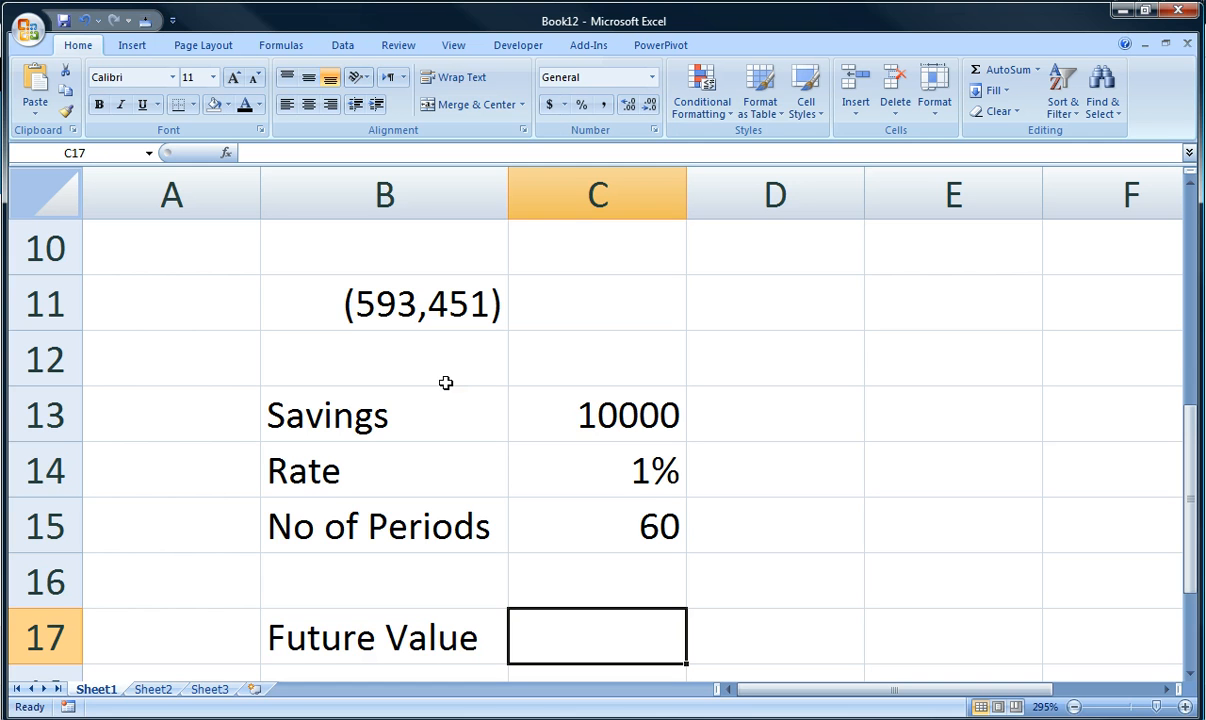
Insert the financial function FV in cell C17, beside the Future Value label
{"action": "left_click", "coordinate": [301, 44]}
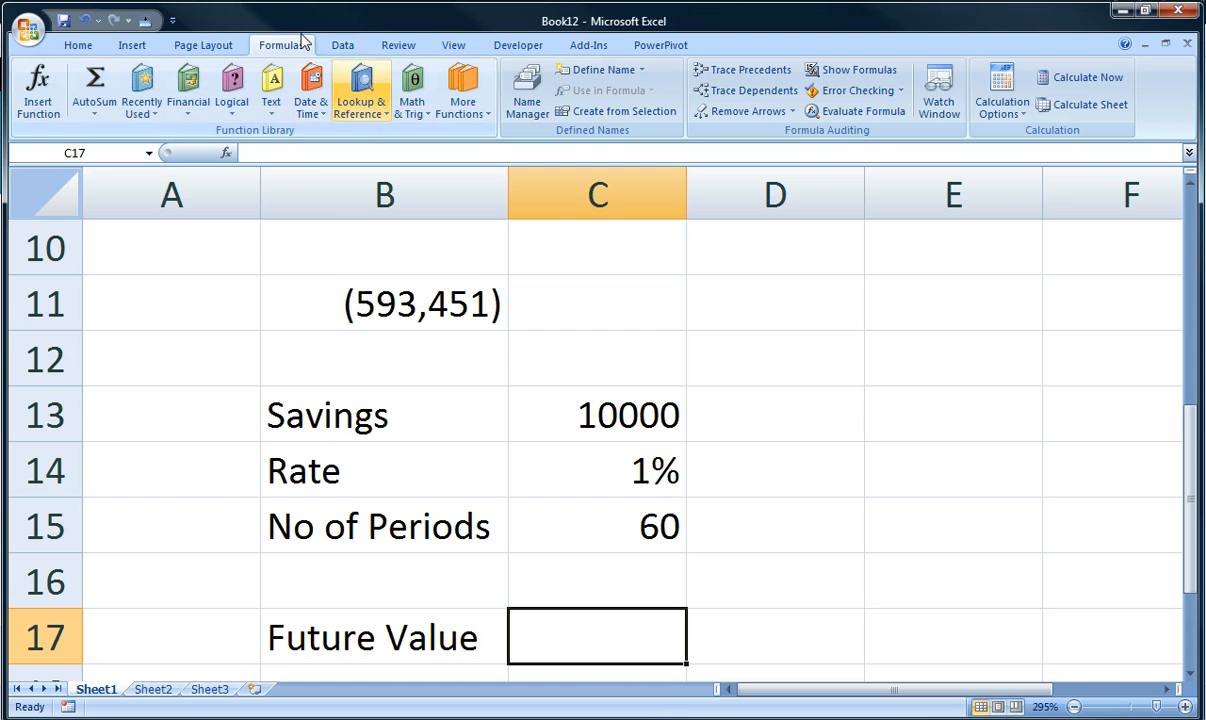
{"action": "left_click", "coordinate": [190, 115]}
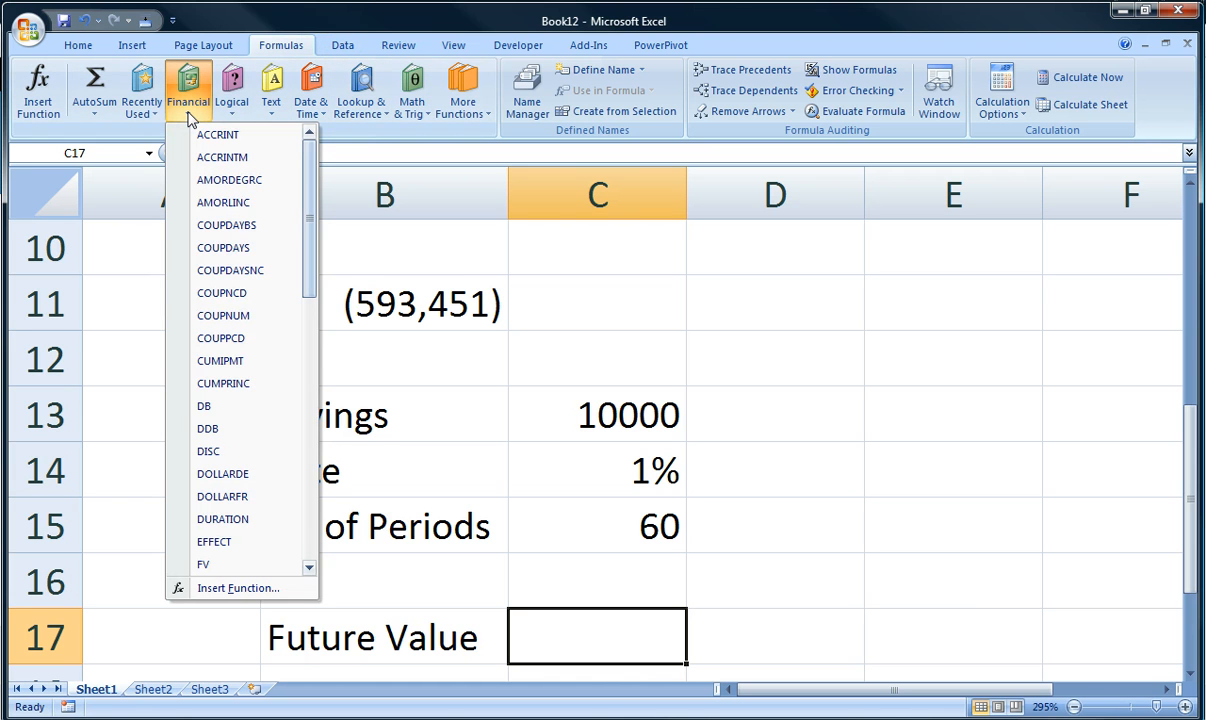
{"action": "left_click_drag", "start_coordinate": [310, 217], "coordinate": [310, 341]}
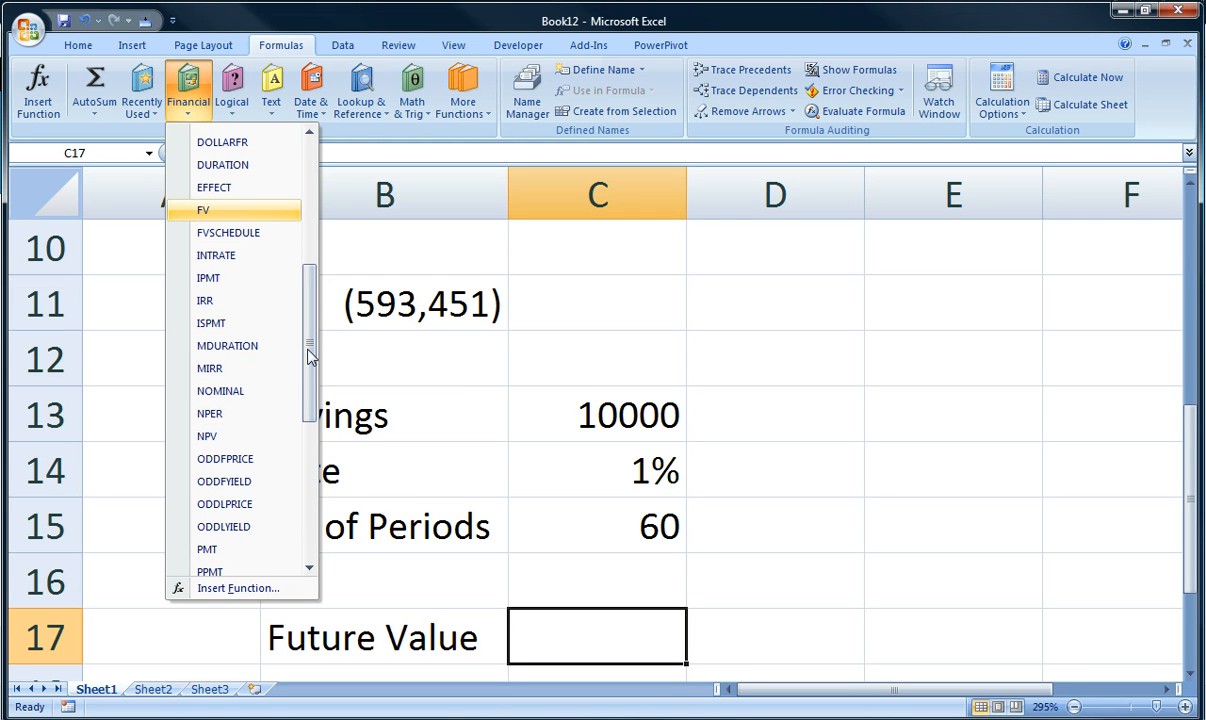
{"action": "left_click", "coordinate": [214, 214]}
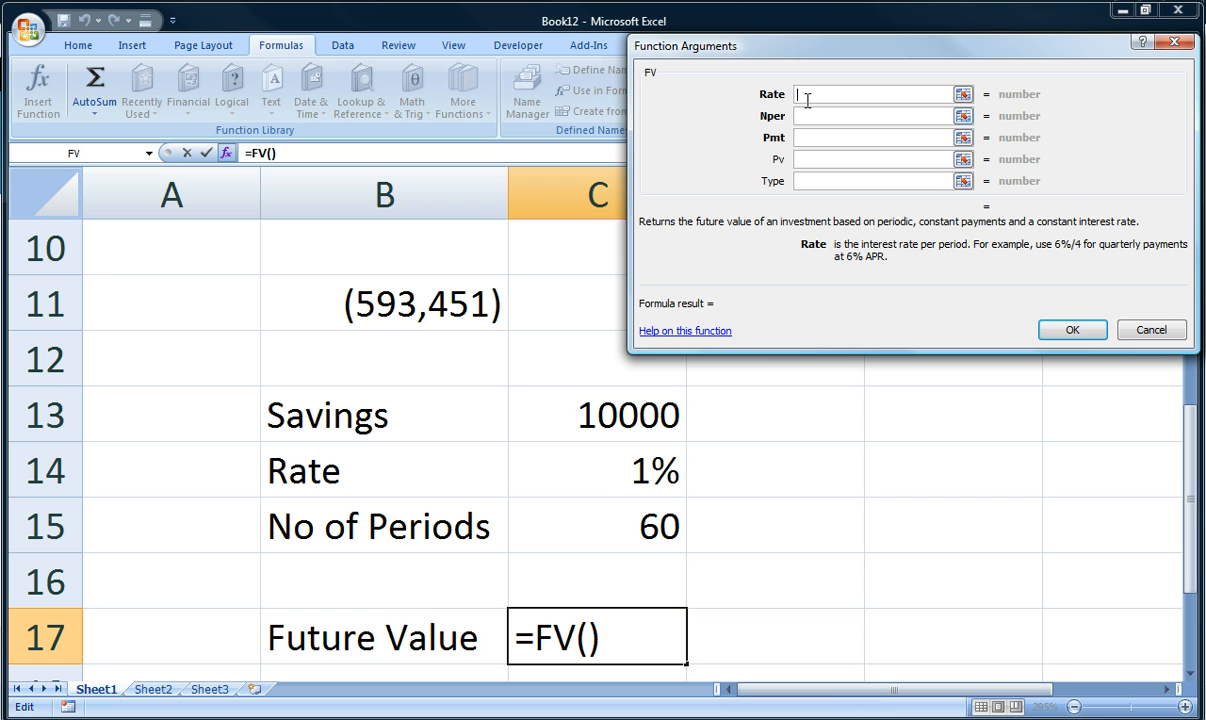
Complete the FV function with C14 as the rate, C15 as the number of periods and C13 as the payment
{"action": "left_click", "coordinate": [645, 468]}
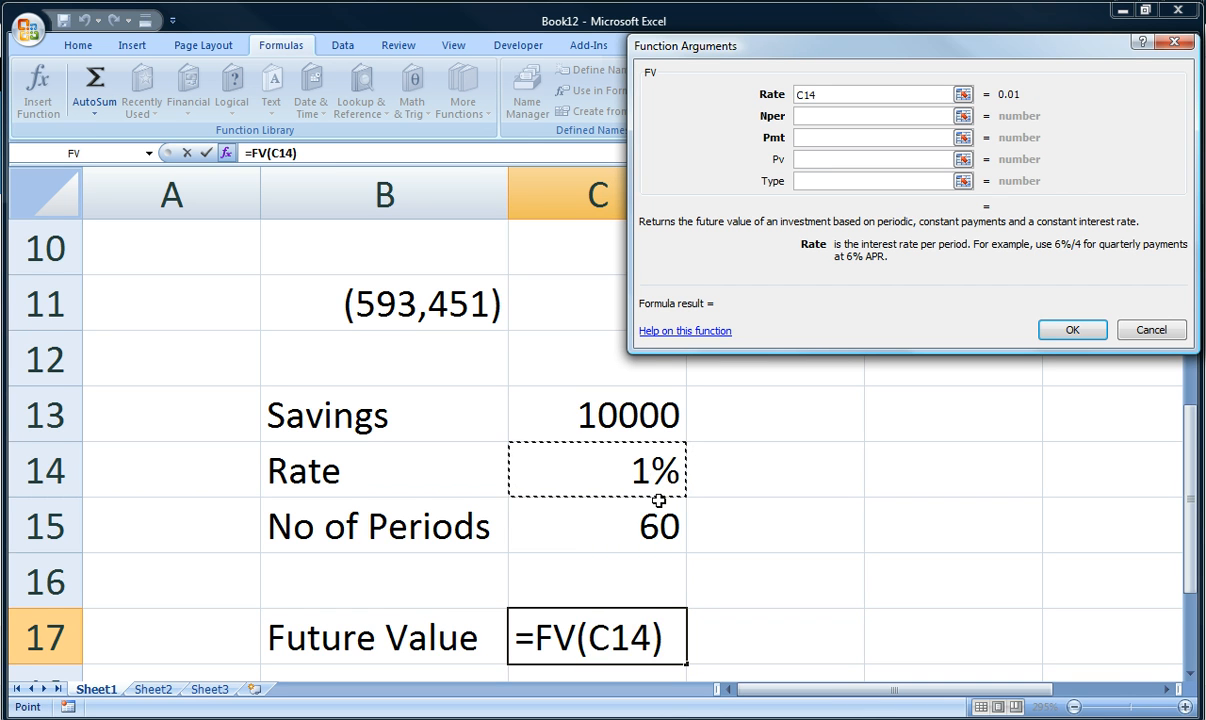
{"action": "left_click", "coordinate": [826, 116]}
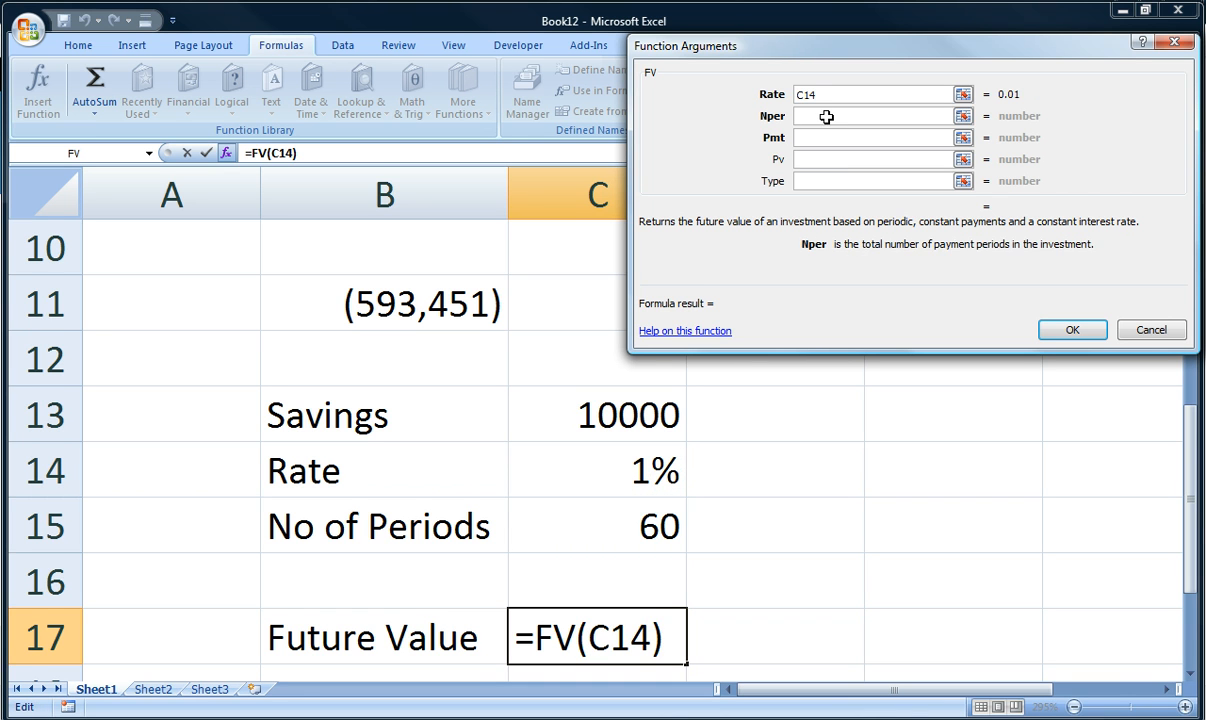
{"action": "left_click", "coordinate": [662, 530]}
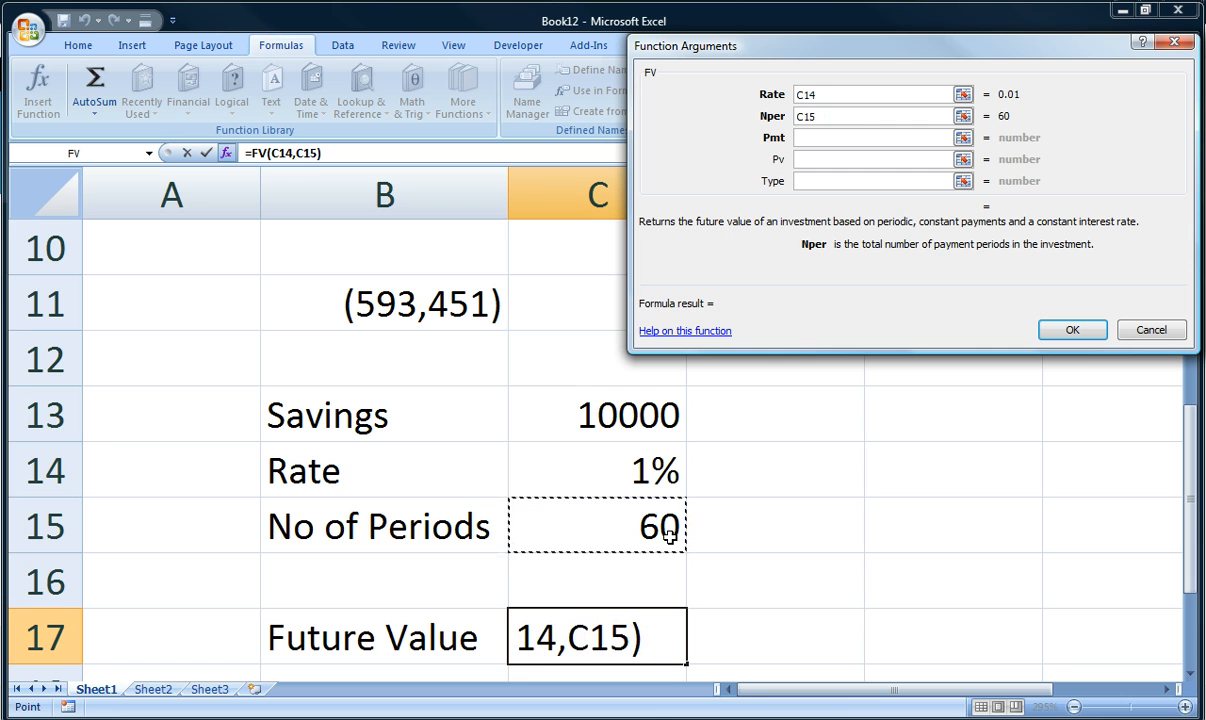
{"action": "left_click", "coordinate": [834, 138]}
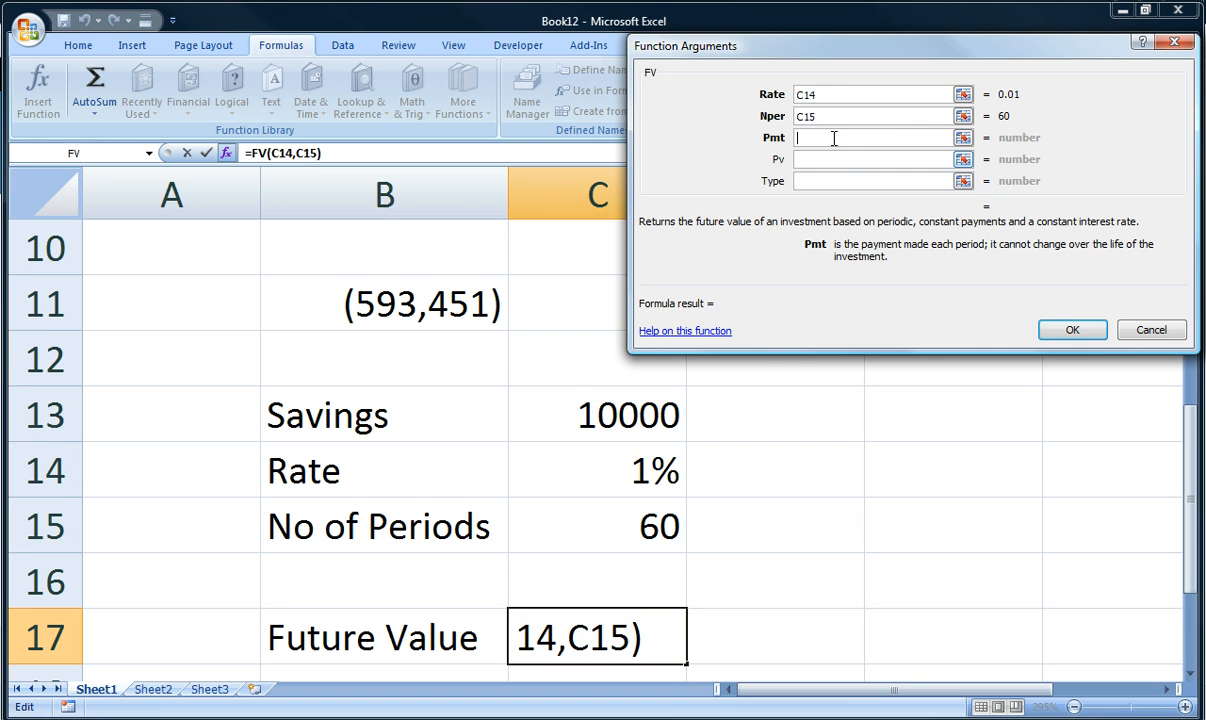
{"action": "left_click", "coordinate": [680, 413]}
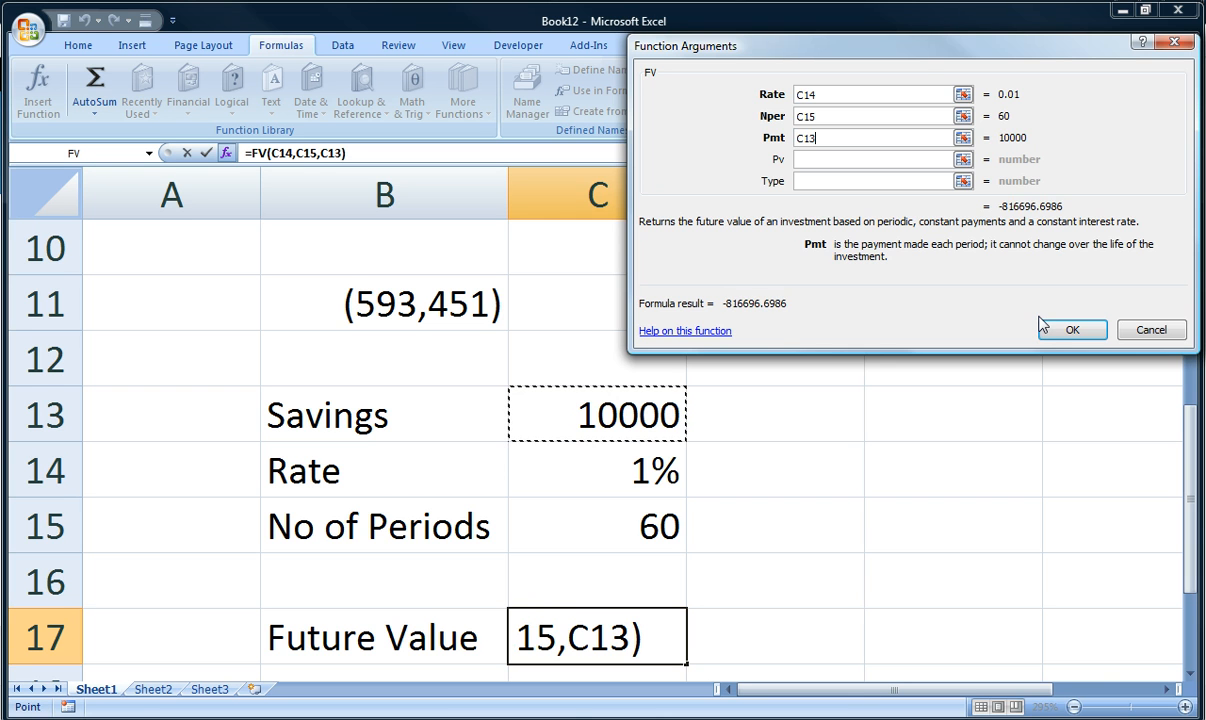
{"action": "left_click", "coordinate": [1065, 331]}
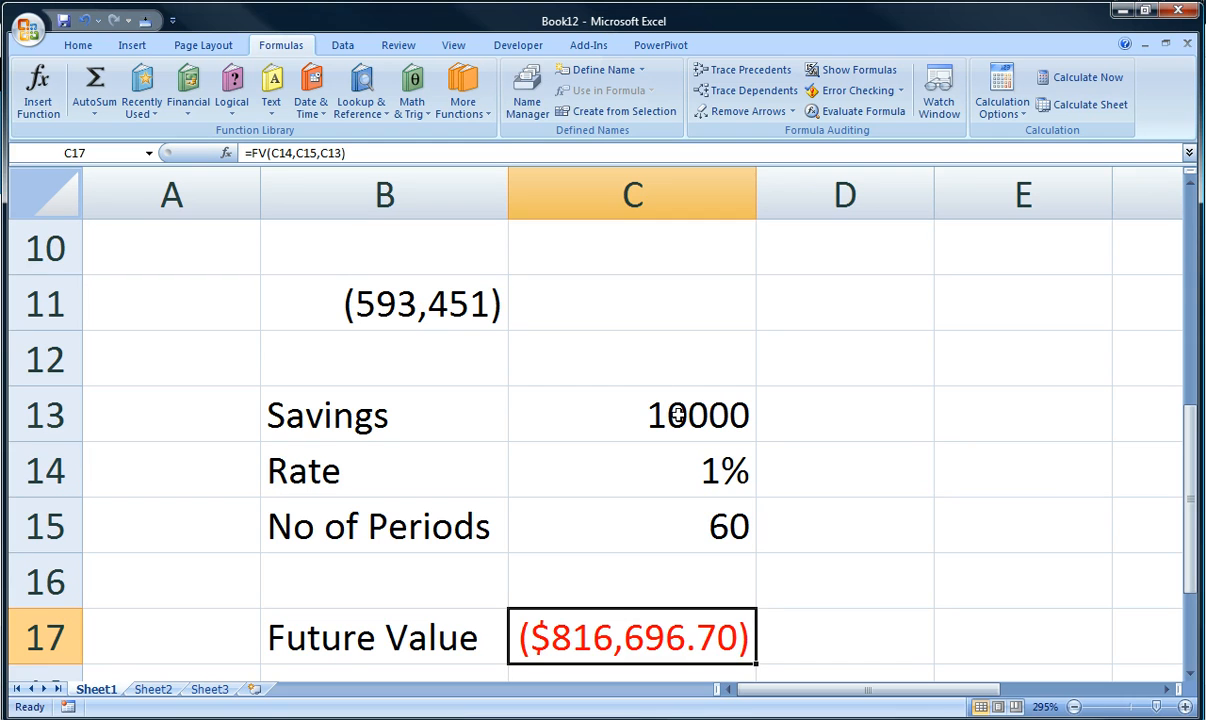
Change the Savings amount in cell C13 to -10000 and select the future value result in C17
{"action": "left_click", "coordinate": [703, 417]}
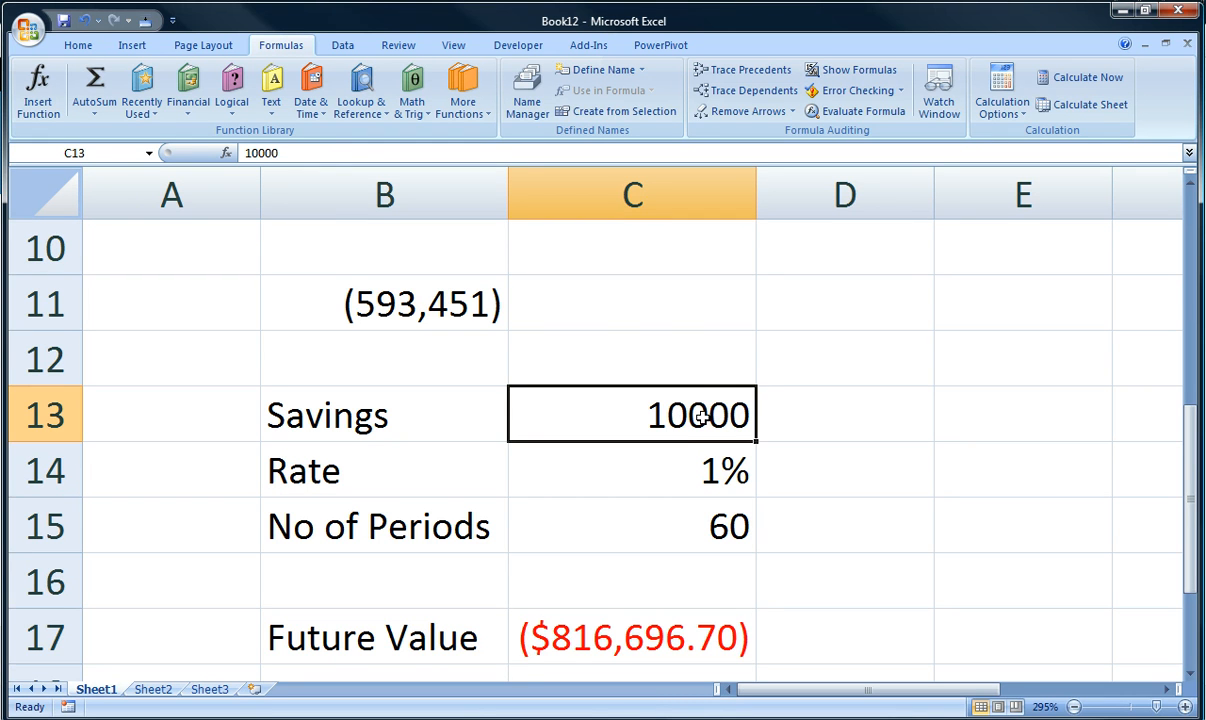
{"action": "type", "text": "-10000"}
{"action": "key", "text": "Return"}
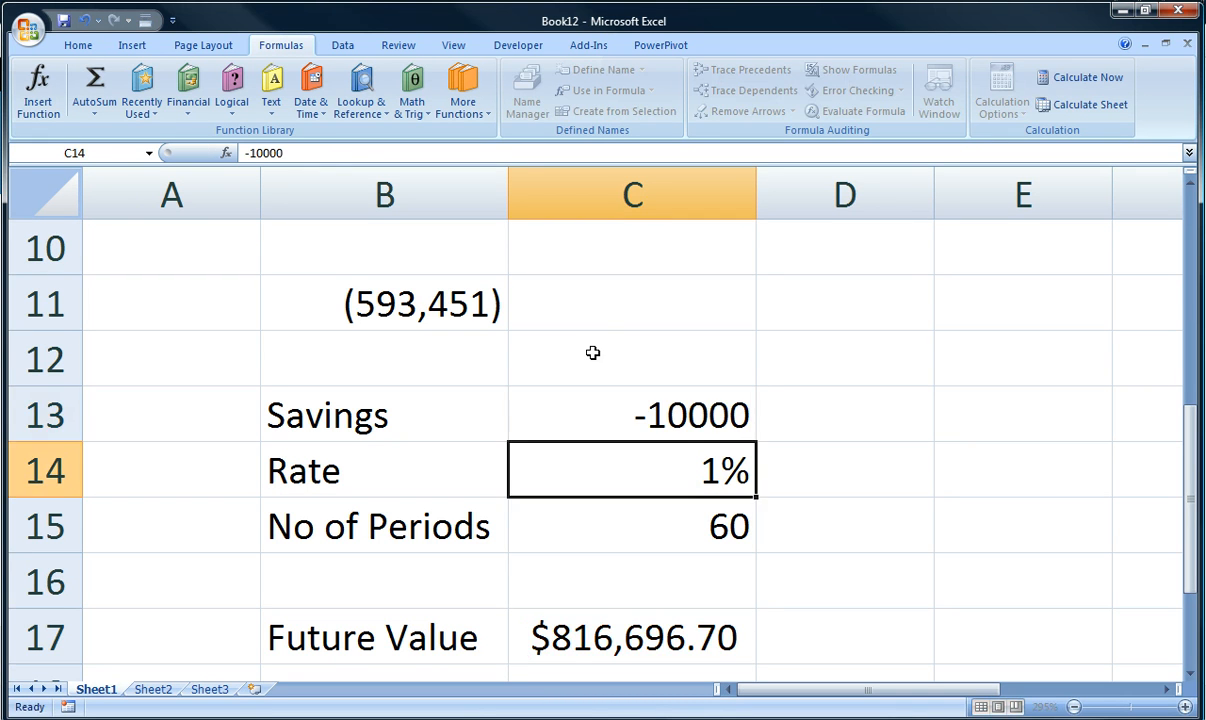
{"action": "left_click", "coordinate": [634, 640]}
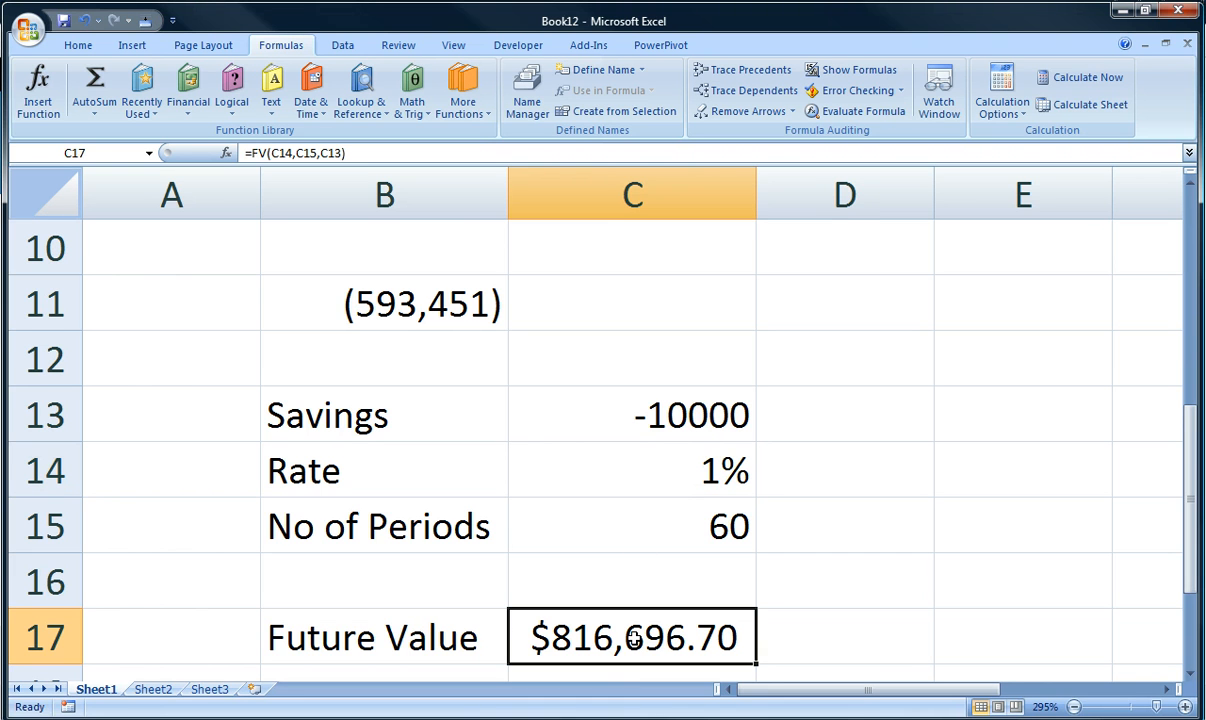